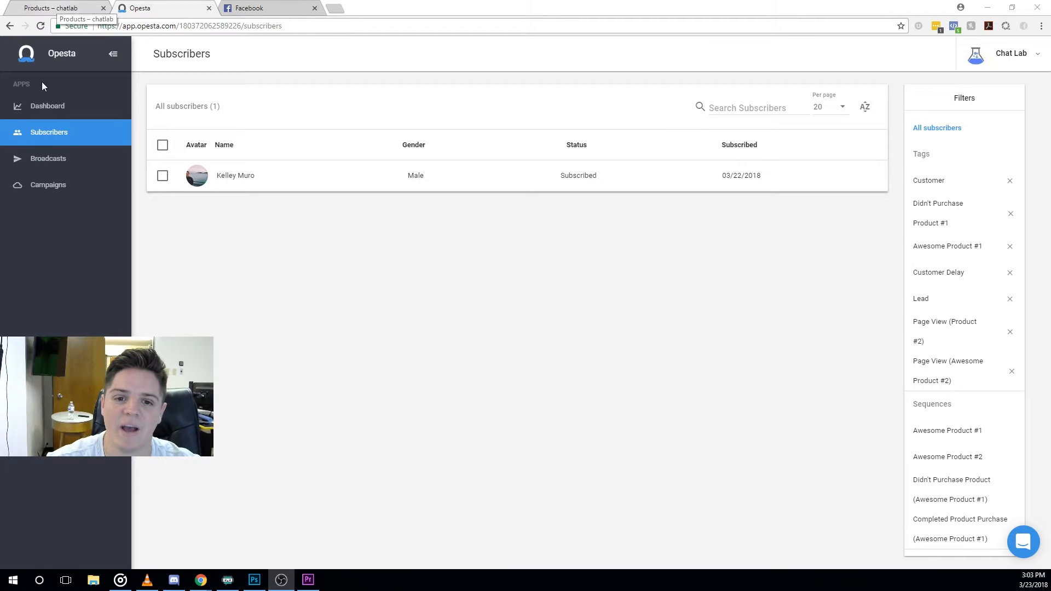
View the Awesome Product #2 page and its description, then return to the $15.00 products list.
left_click(83, 6)
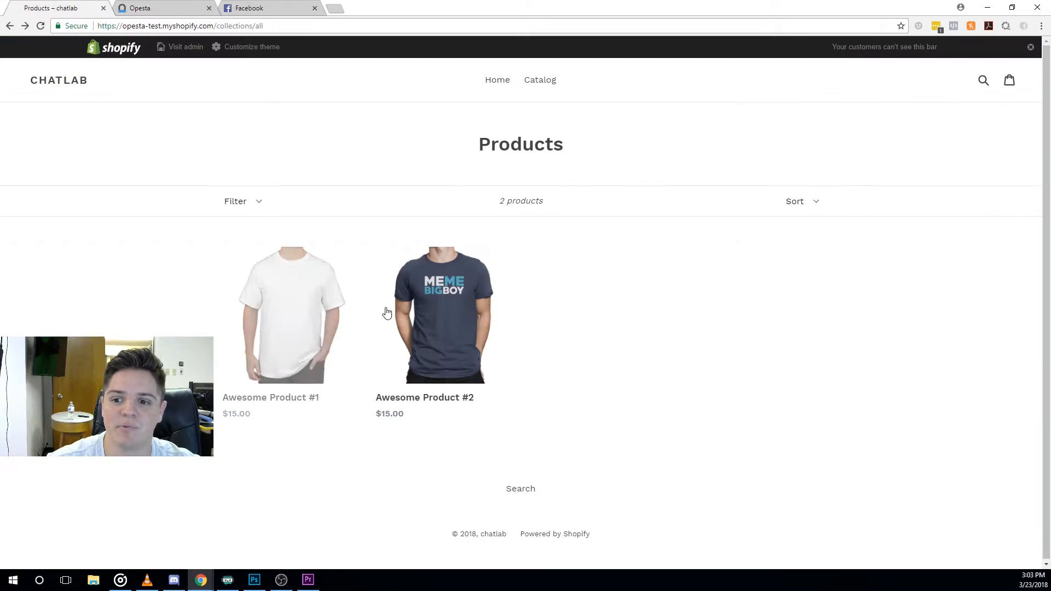
left_click(431, 321)
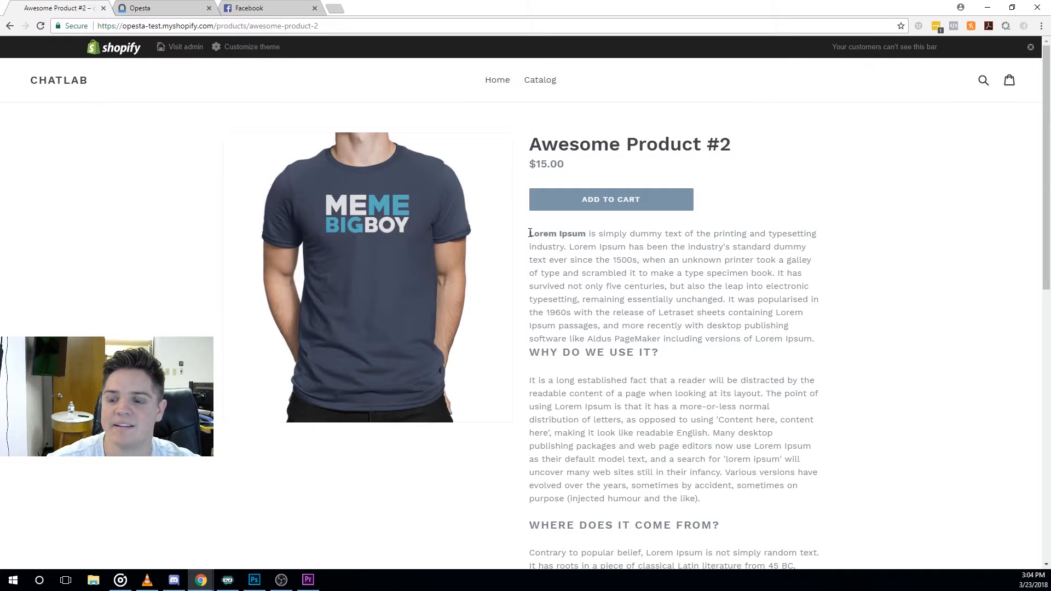
left_click_drag(533, 234, 697, 359)
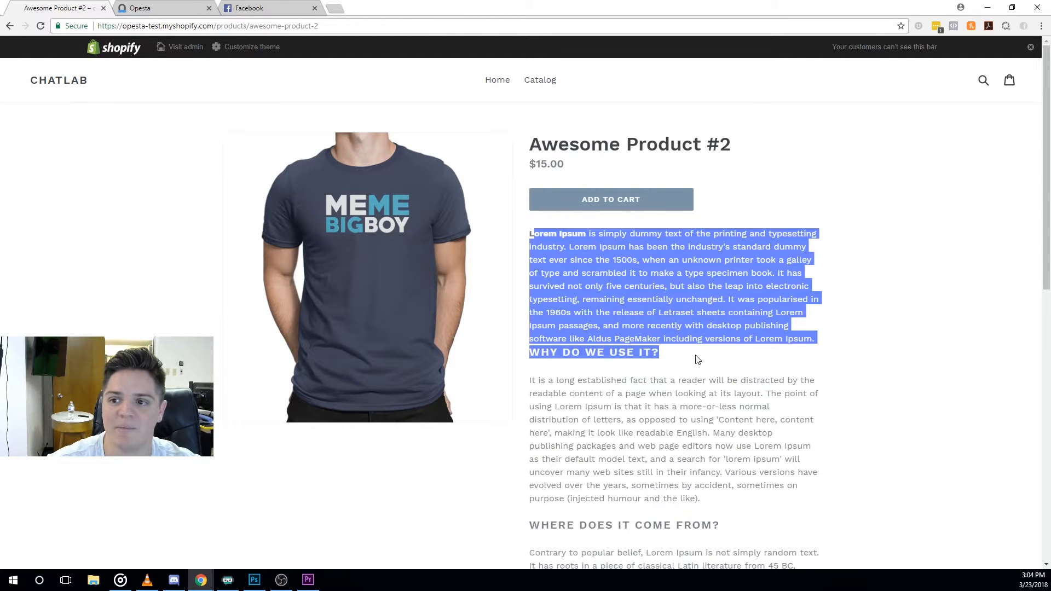
left_click(703, 349)
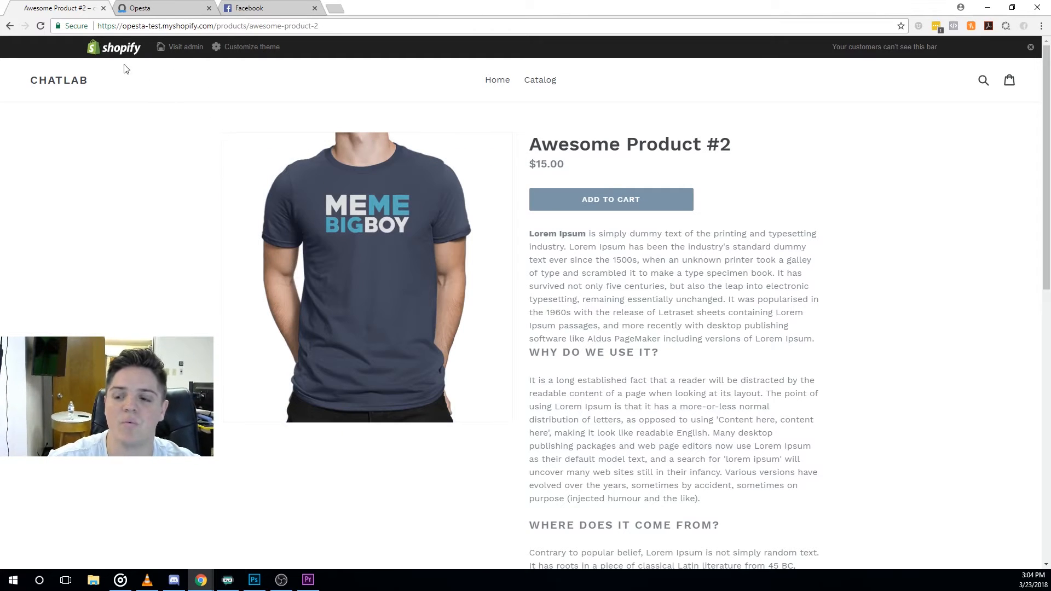
left_click(10, 26)
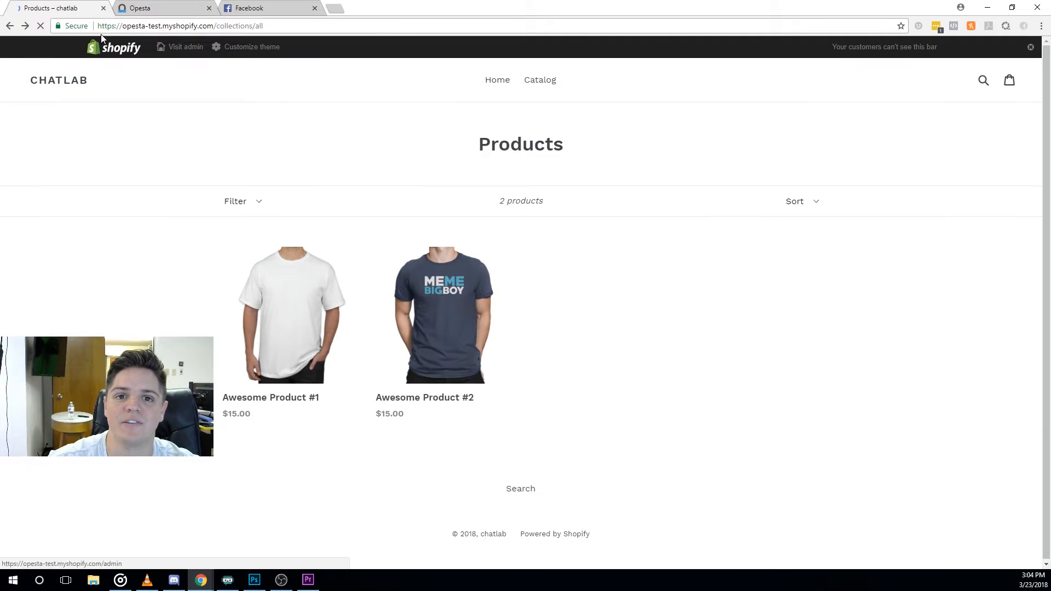
Open the Awesome Product #1 sequence in the Shopify Store campaign to see its Checkbox trigger.
left_click(144, 8)
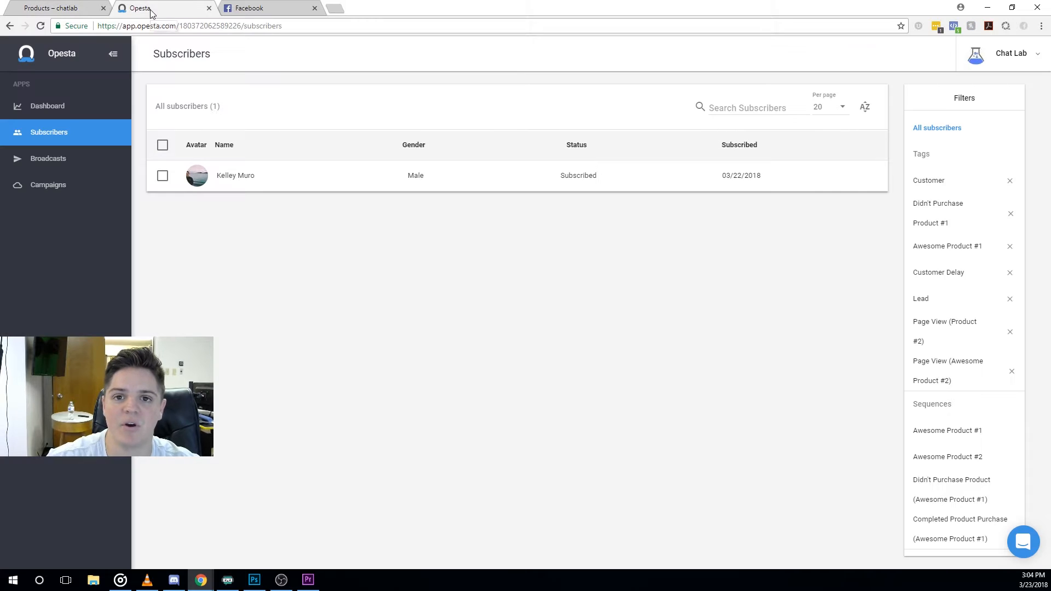
left_click(47, 184)
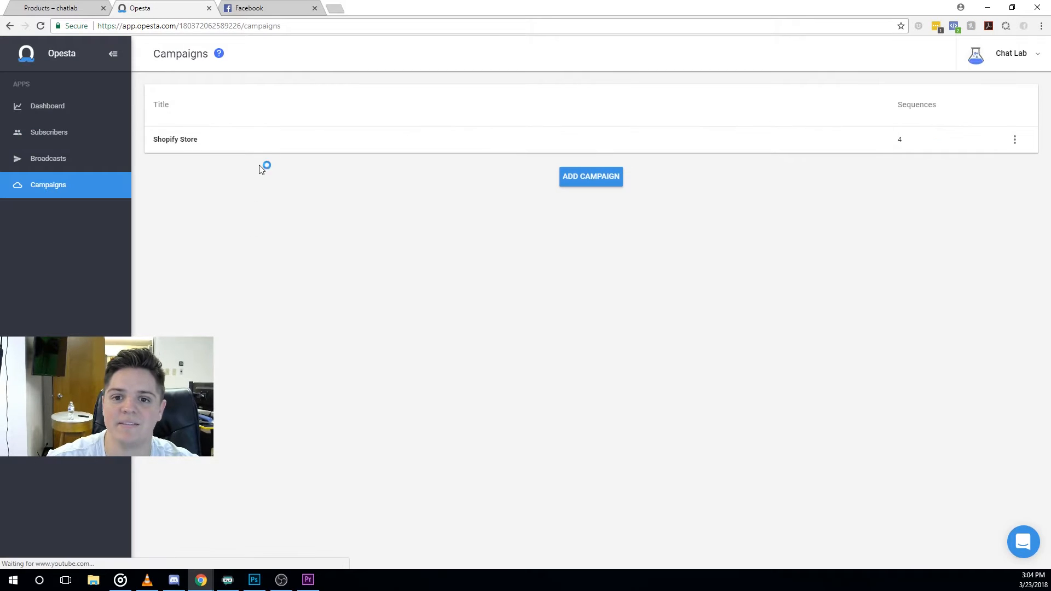
left_click(267, 149)
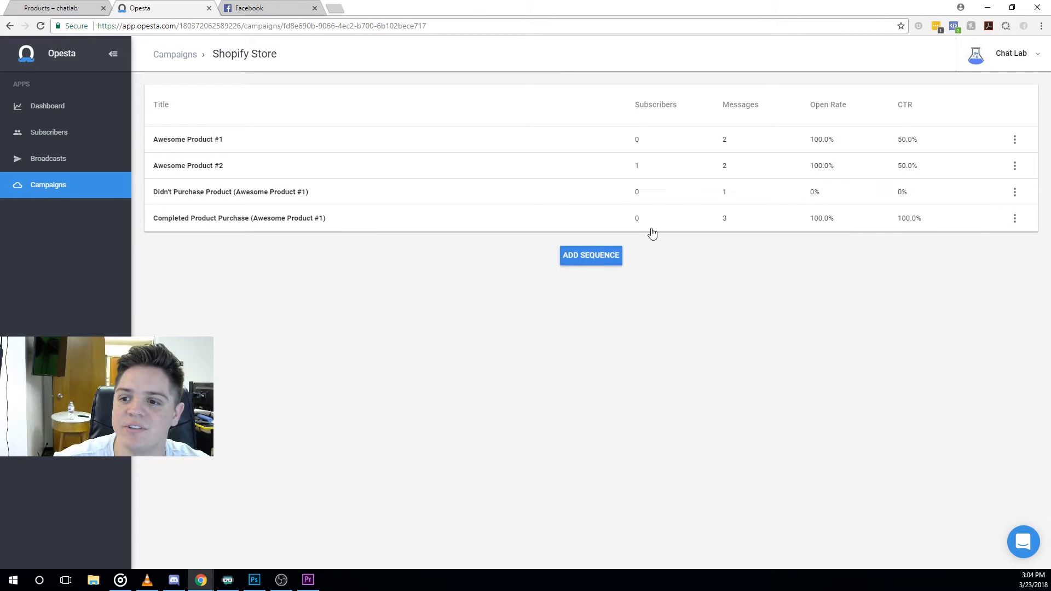
left_click(569, 152)
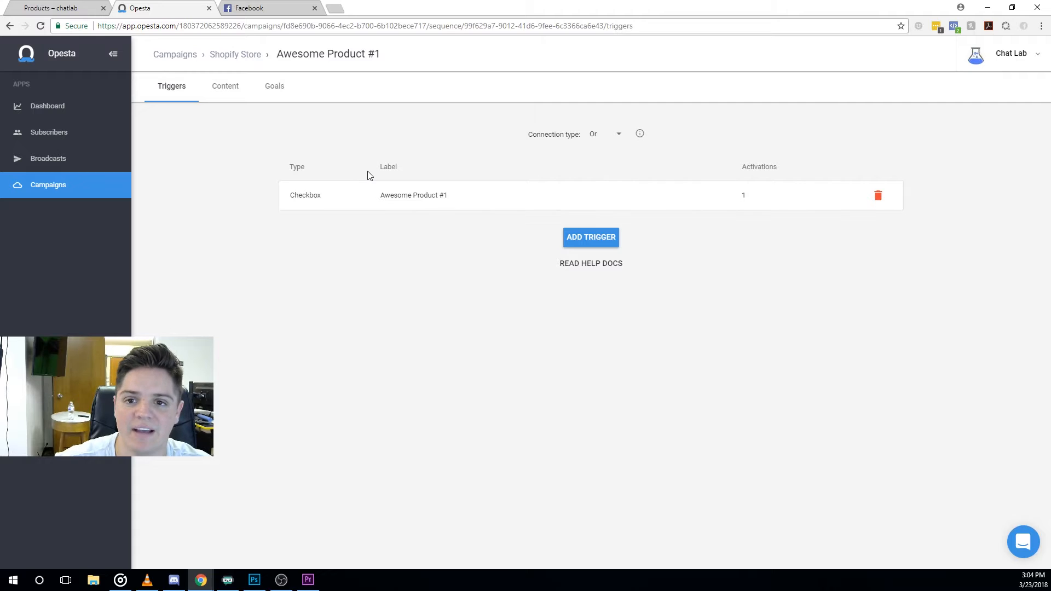
Add a step that tags subscribers with 'Lead' to the sequence content.
left_click(225, 102)
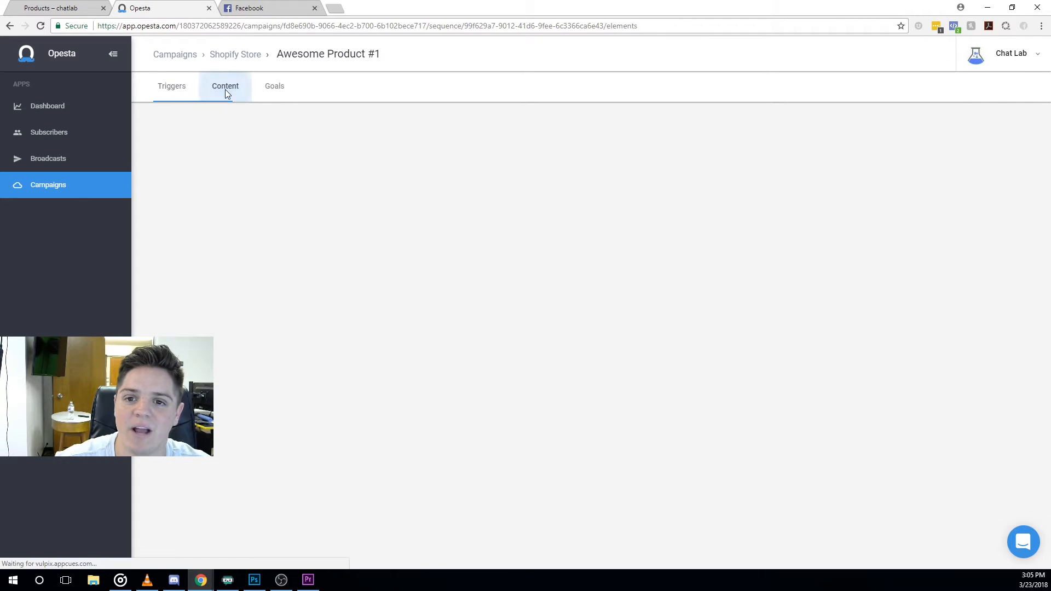
left_click(200, 272)
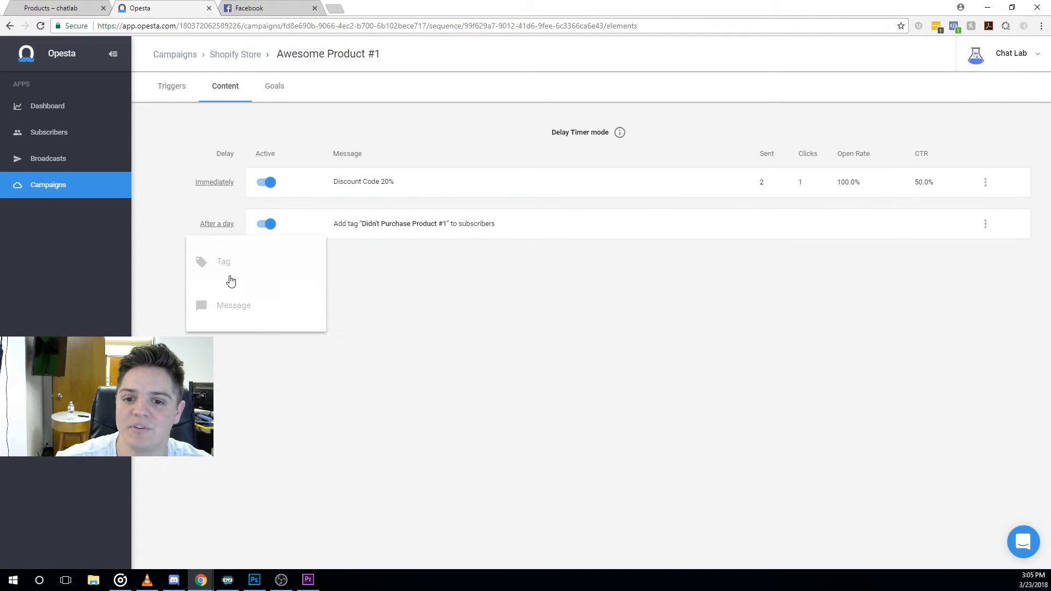
left_click(248, 264)
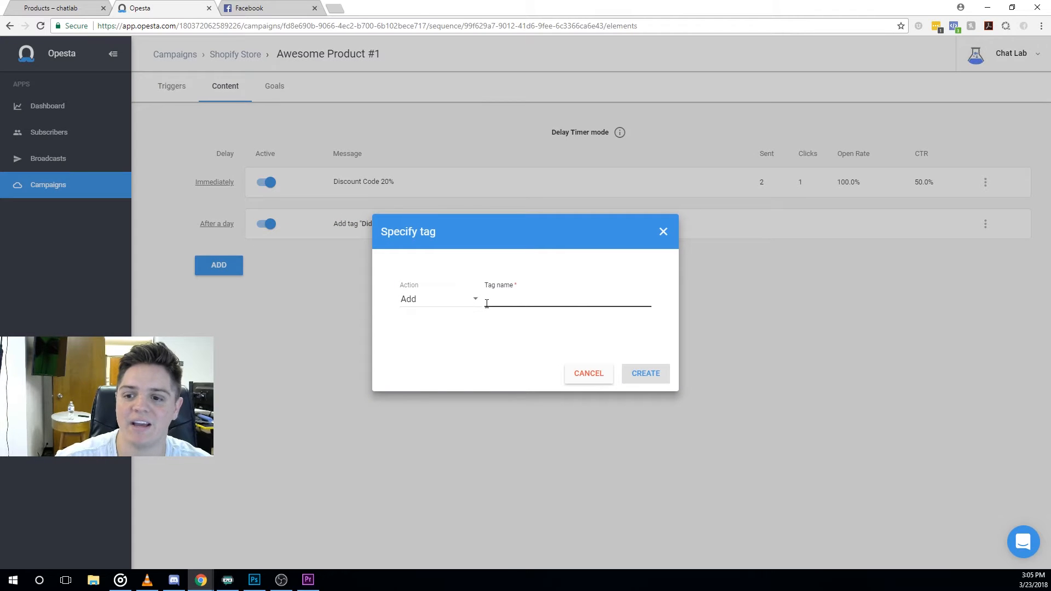
type("Lead")
left_click(511, 322)
left_click(645, 374)
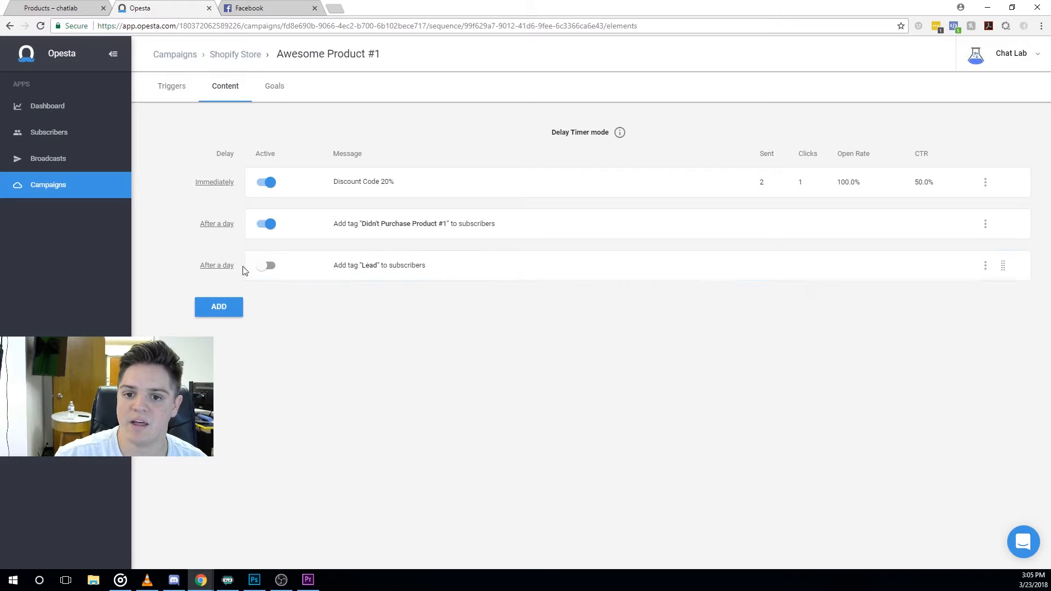
Set the Lead tag step to no delay, activate it, and move it to the top.
left_click(216, 266)
left_click(549, 312)
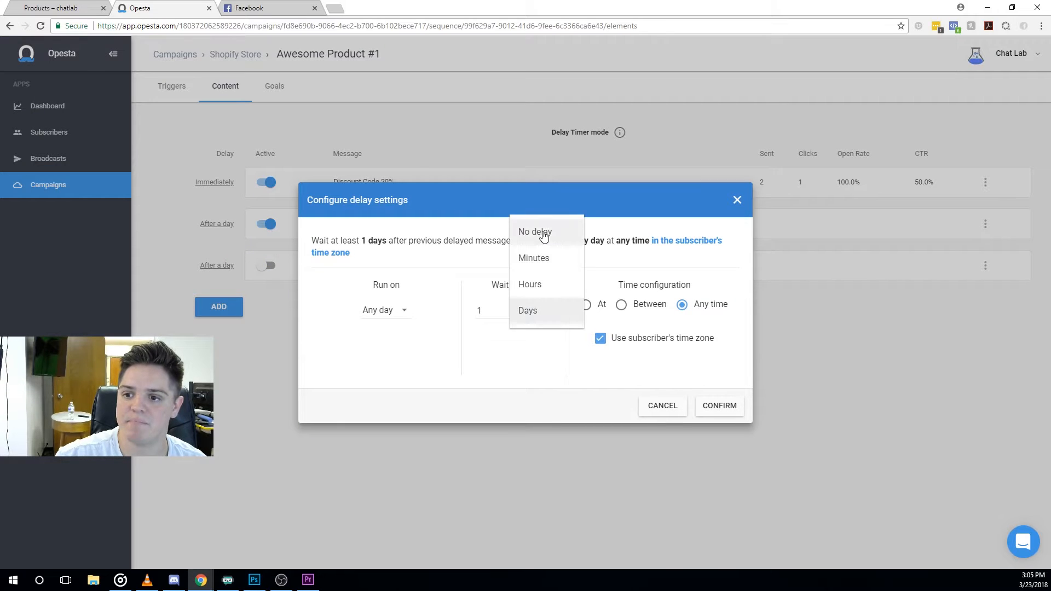
left_click(545, 230)
left_click(711, 404)
left_click(259, 266)
left_click_drag(1000, 265, 882, 181)
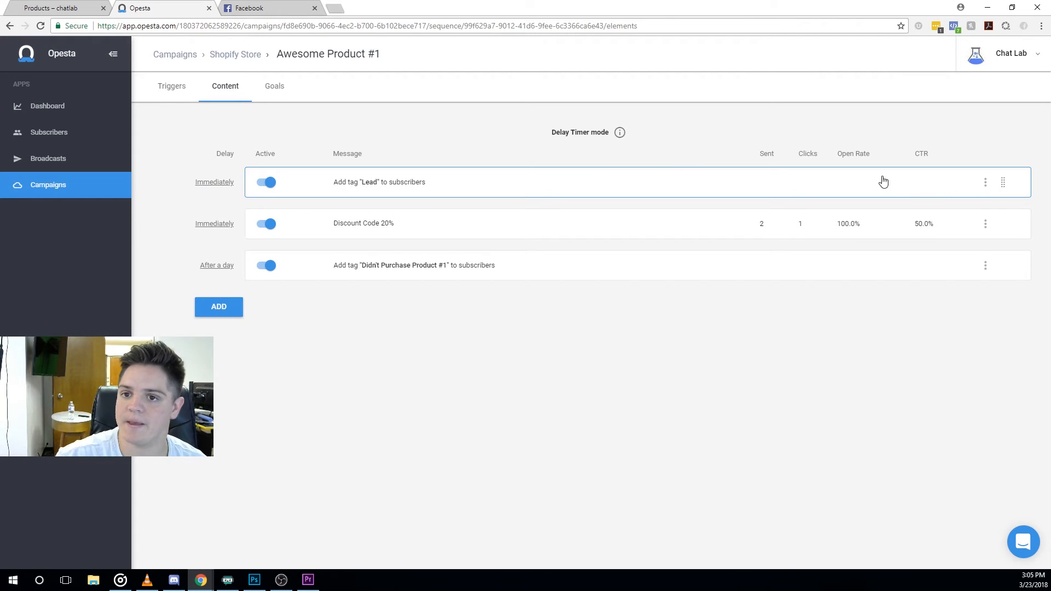
Add a Remove tag 'Lead' action to the Completed Checkout goal and save it.
left_click(275, 90)
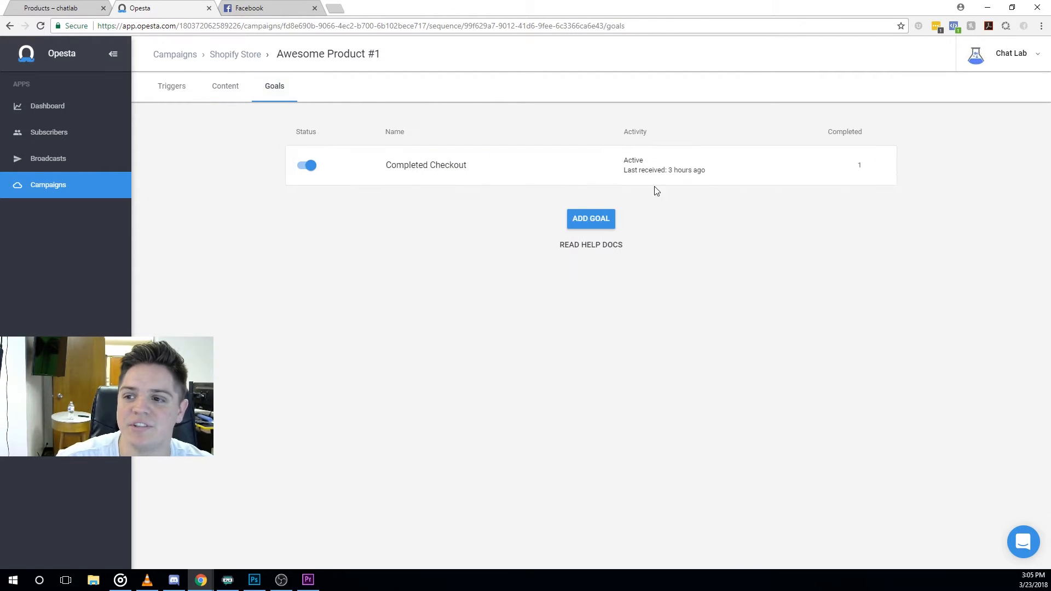
left_click(705, 169)
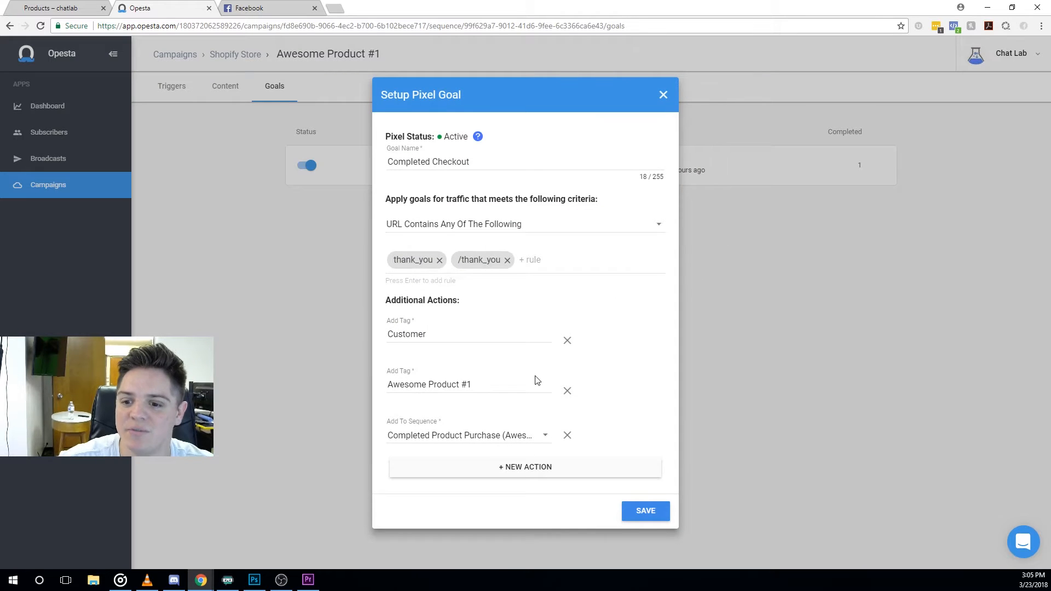
left_click(529, 471)
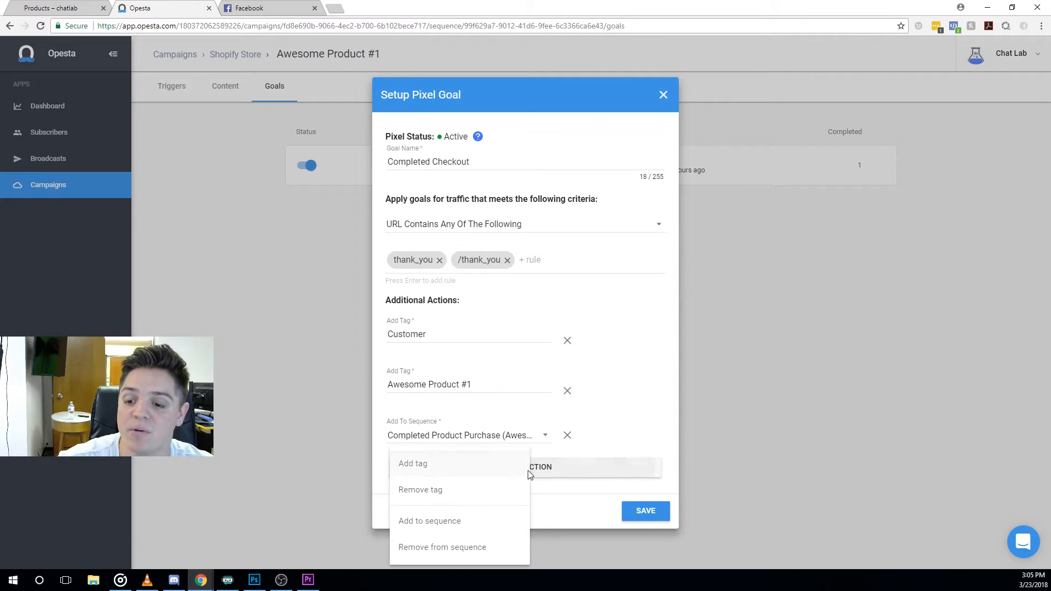
left_click(477, 492)
left_click(463, 472)
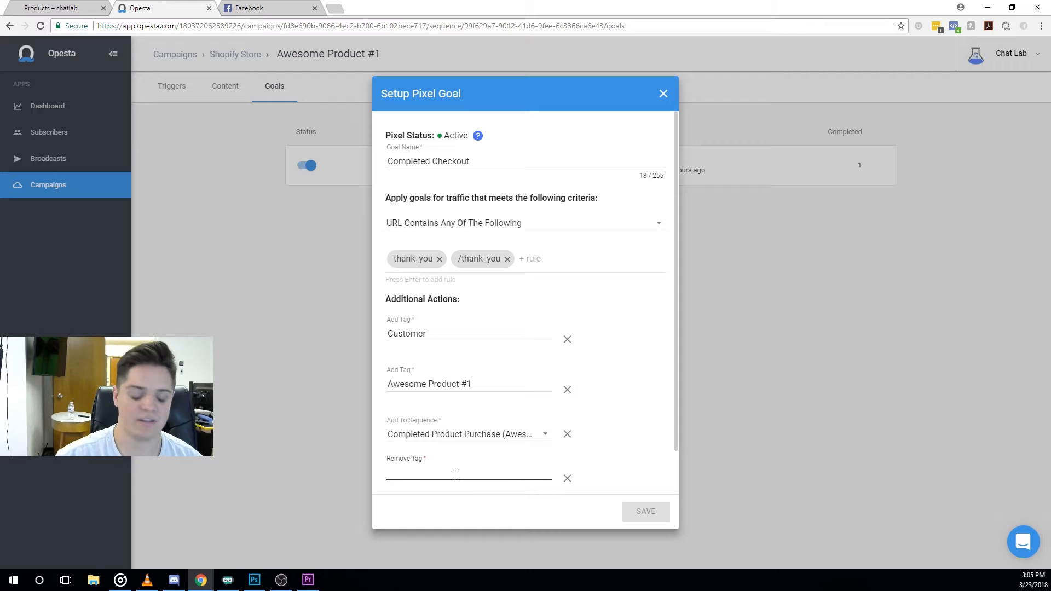
type("Lead")
left_click(453, 442)
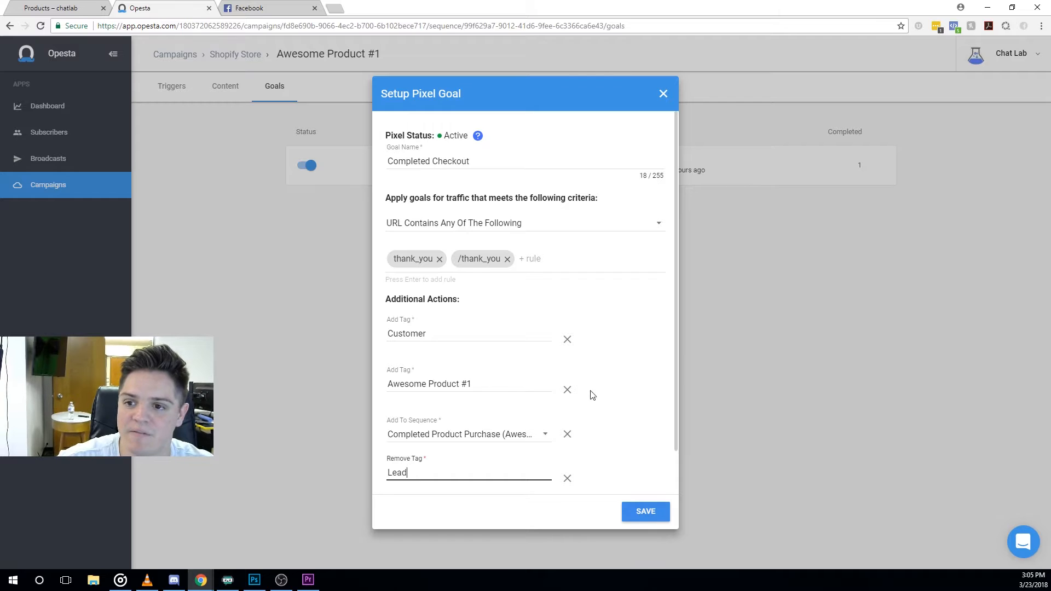
left_click(645, 511)
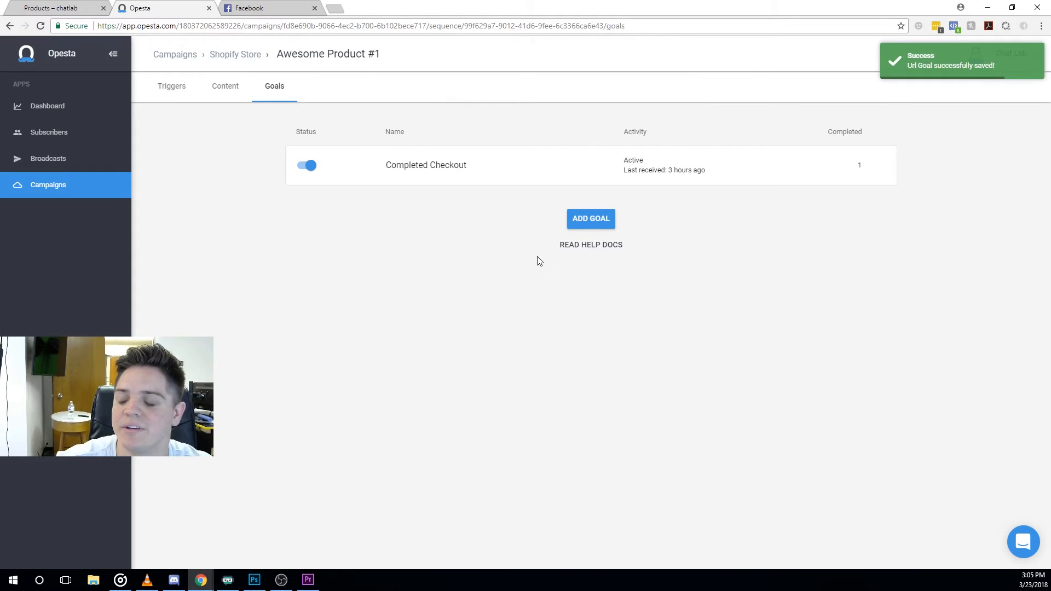
left_click(230, 92)
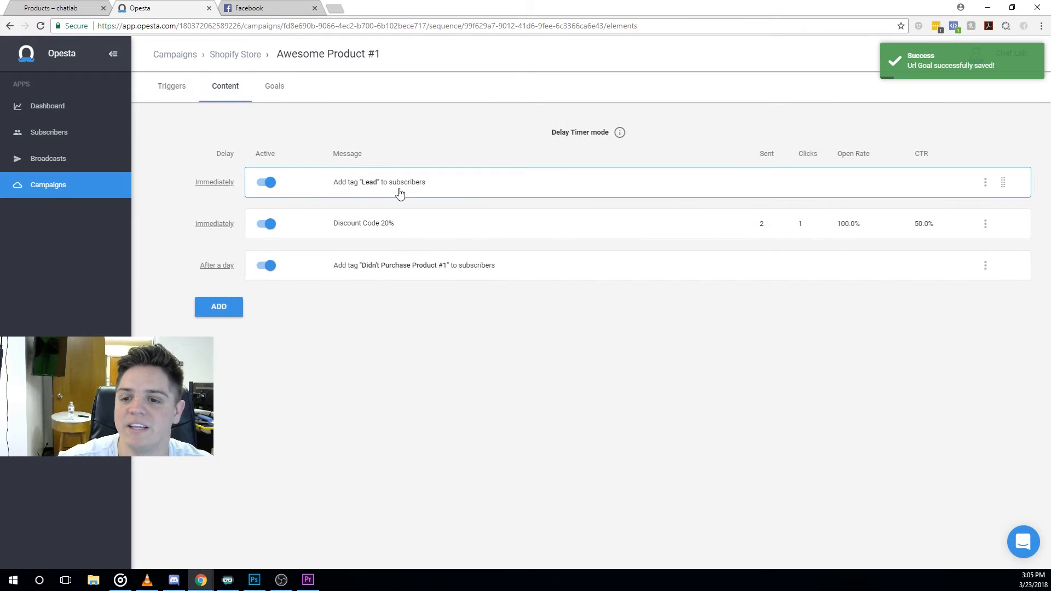
Add a sequence named 'Page View (Awesome Product #1)' to the Shopify Store campaign.
left_click(269, 88)
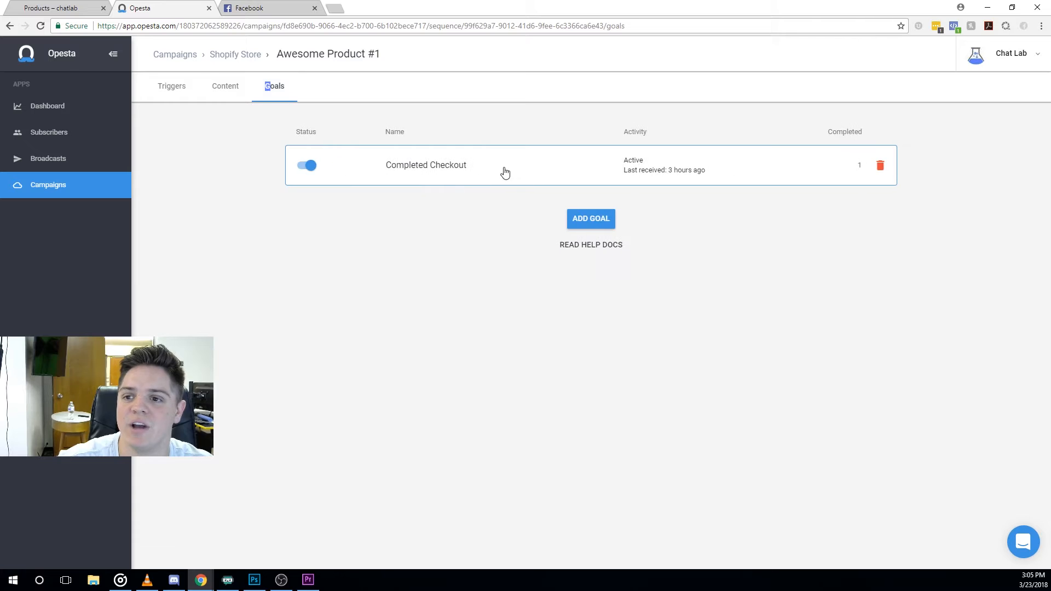
left_click(240, 92)
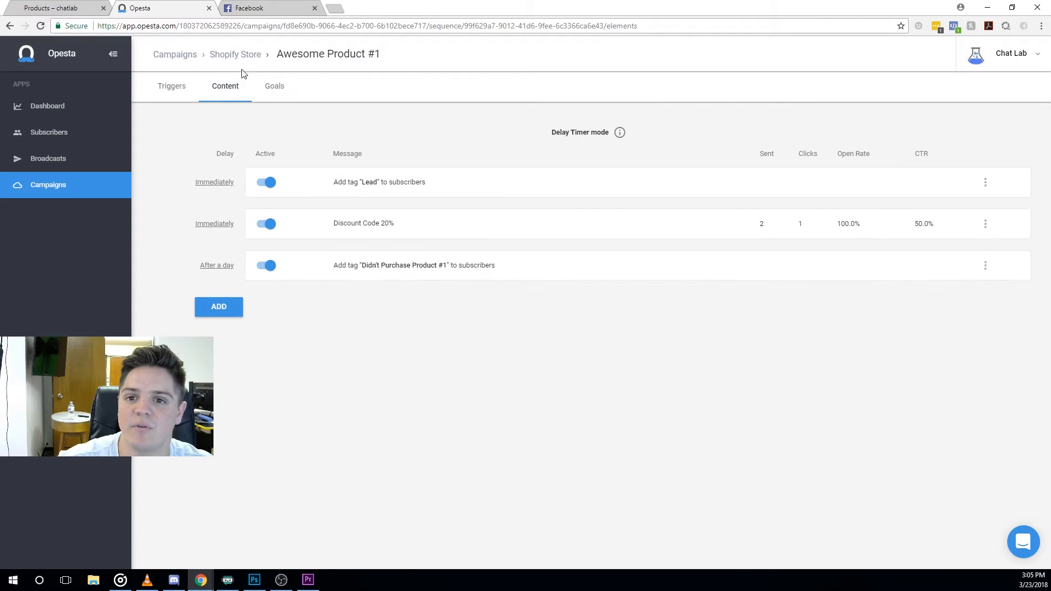
left_click(236, 56)
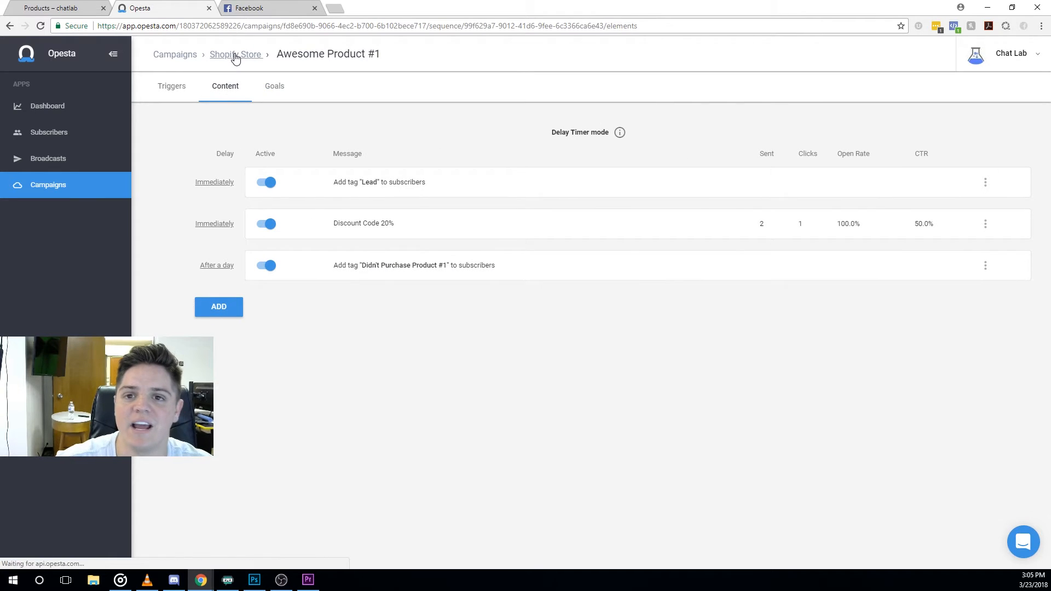
left_click(577, 256)
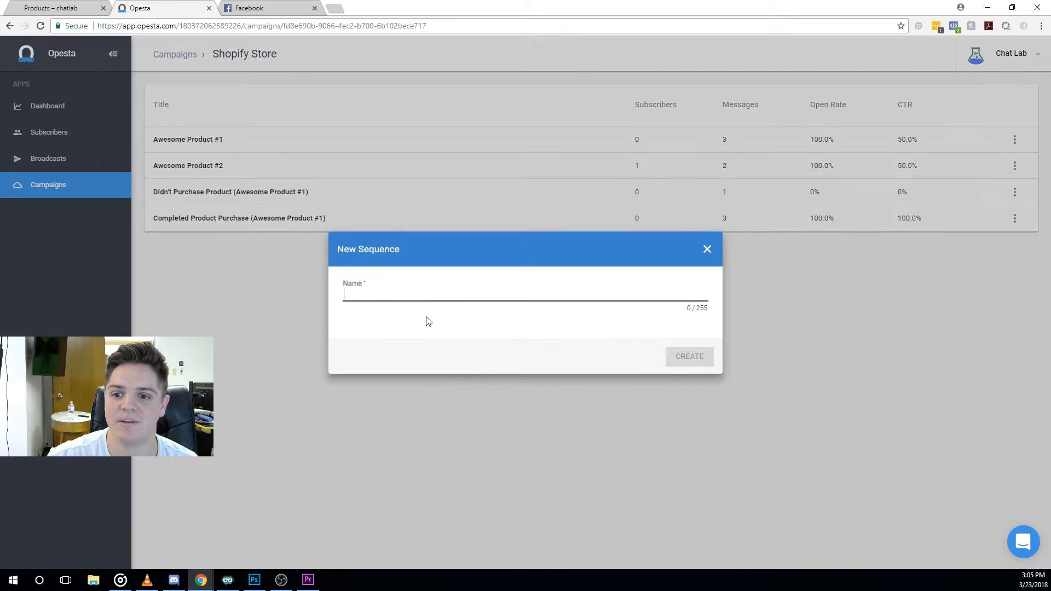
type("PageVie")
key("BackSpace")
key("BackSpace")
key("BackSpace")
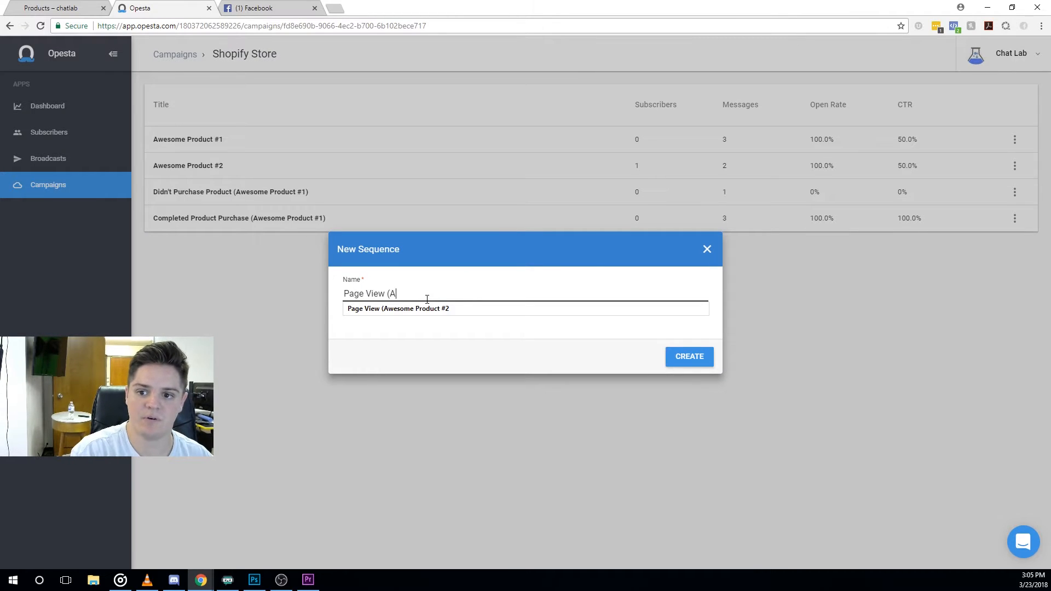
type("View (Awesome Product #1")
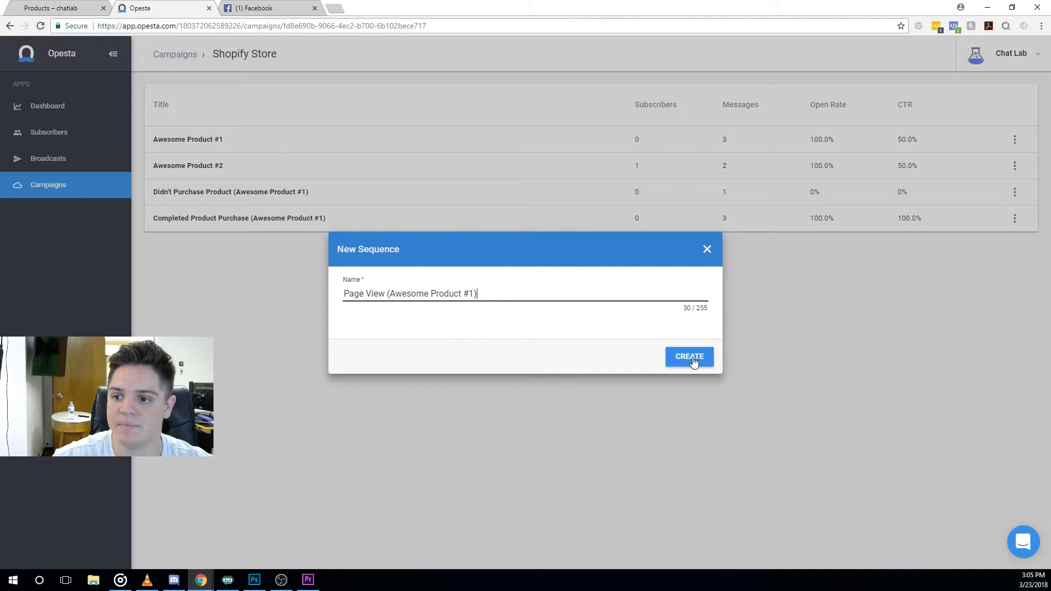
left_click(691, 359)
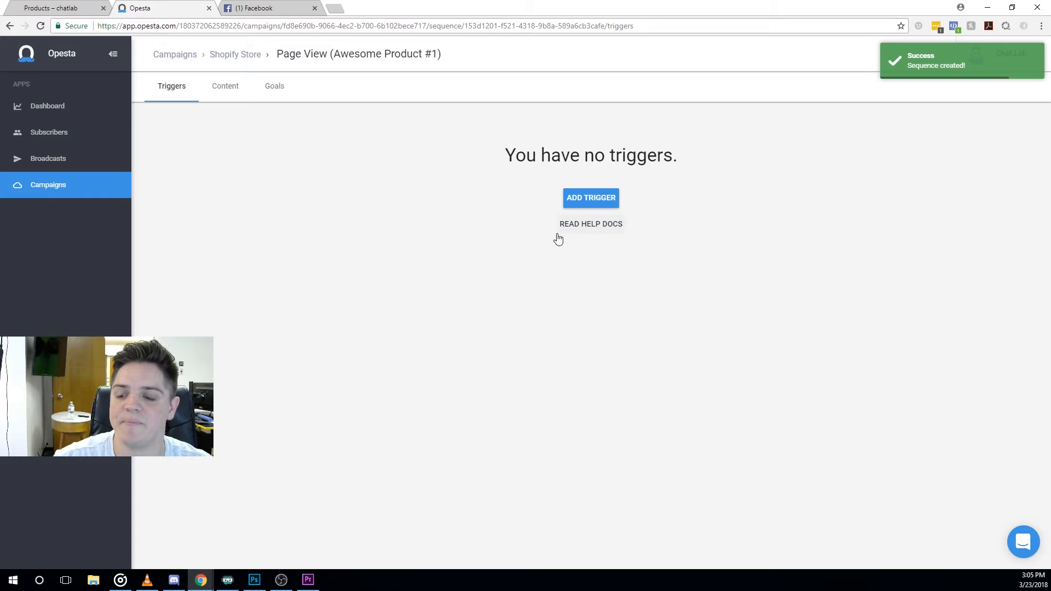
Add a Url trigger labelled 'Page View (Awesome Product #1)' with criteria URL Equals.
left_click(593, 198)
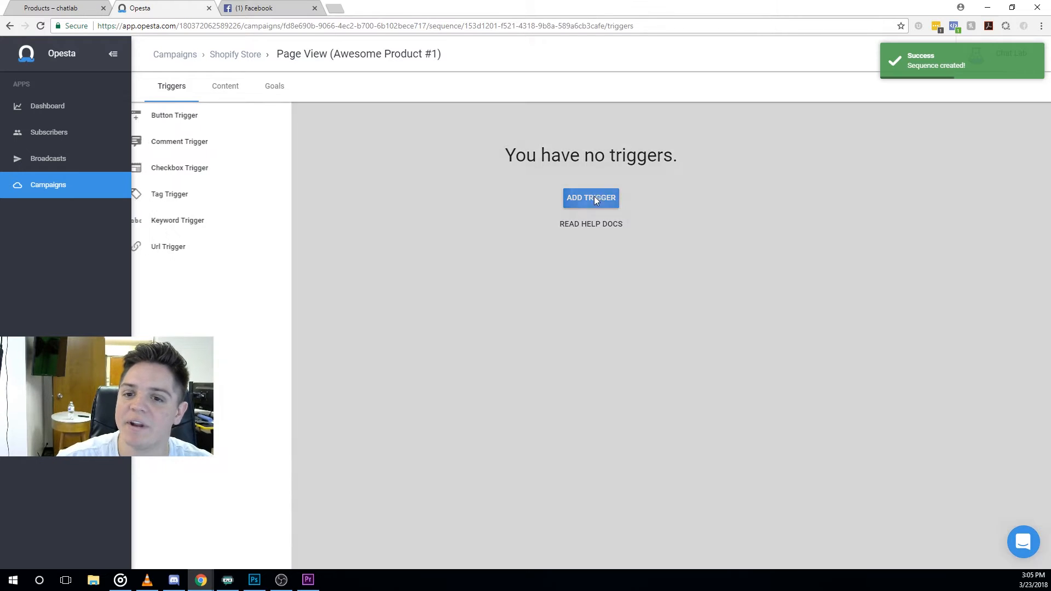
left_click(210, 248)
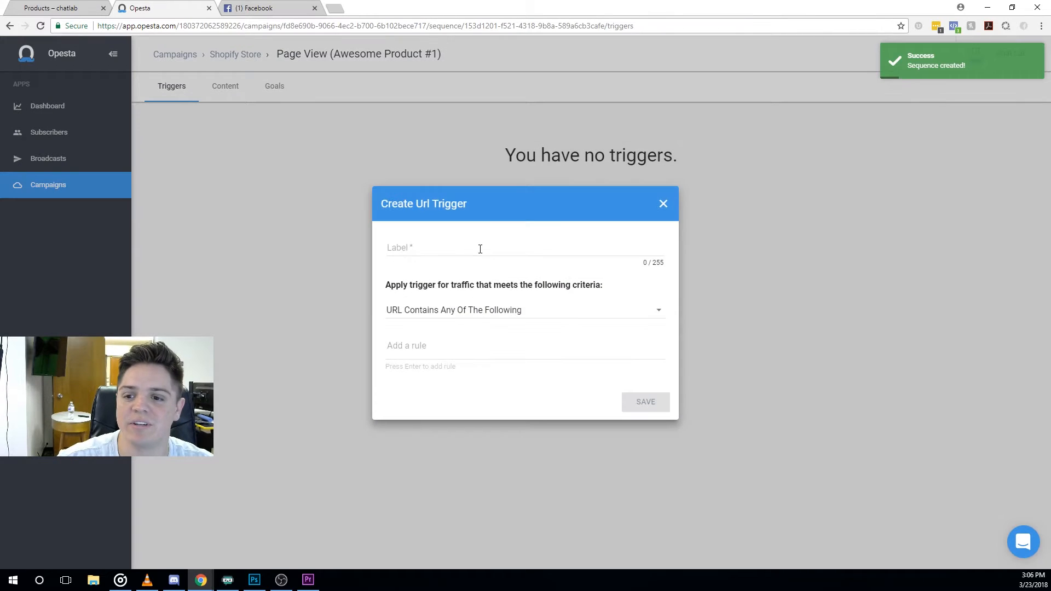
left_click(470, 246)
type("Page View")
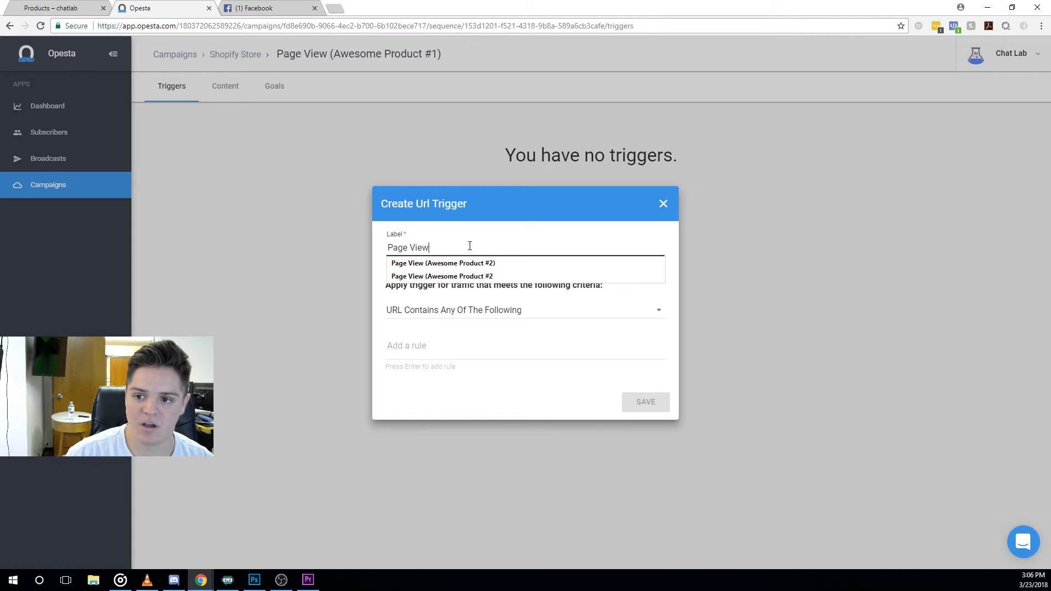
key("Down")
key("Return")
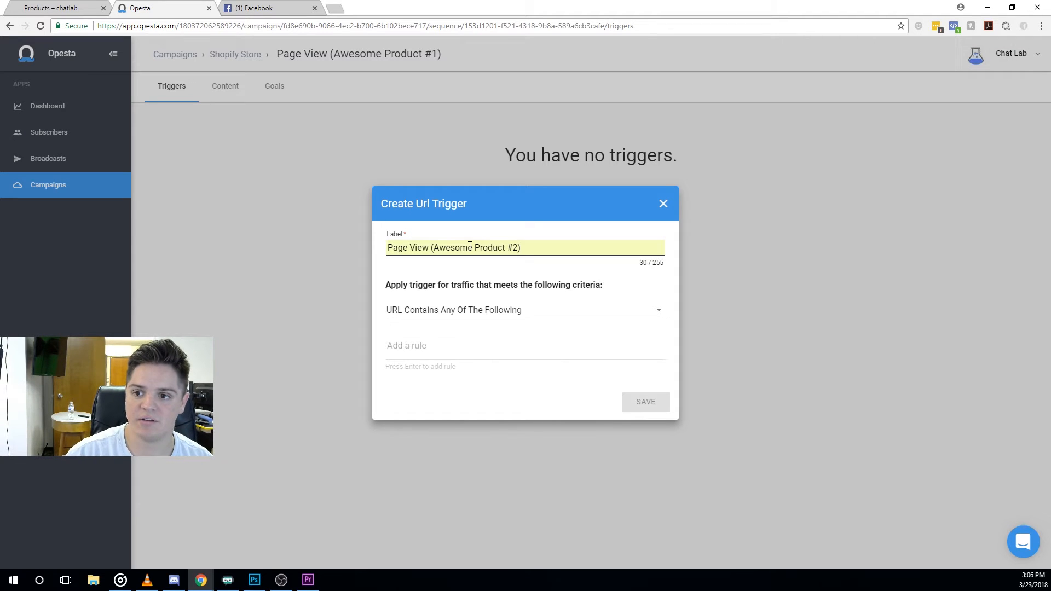
key("BackSpace")
type("1")
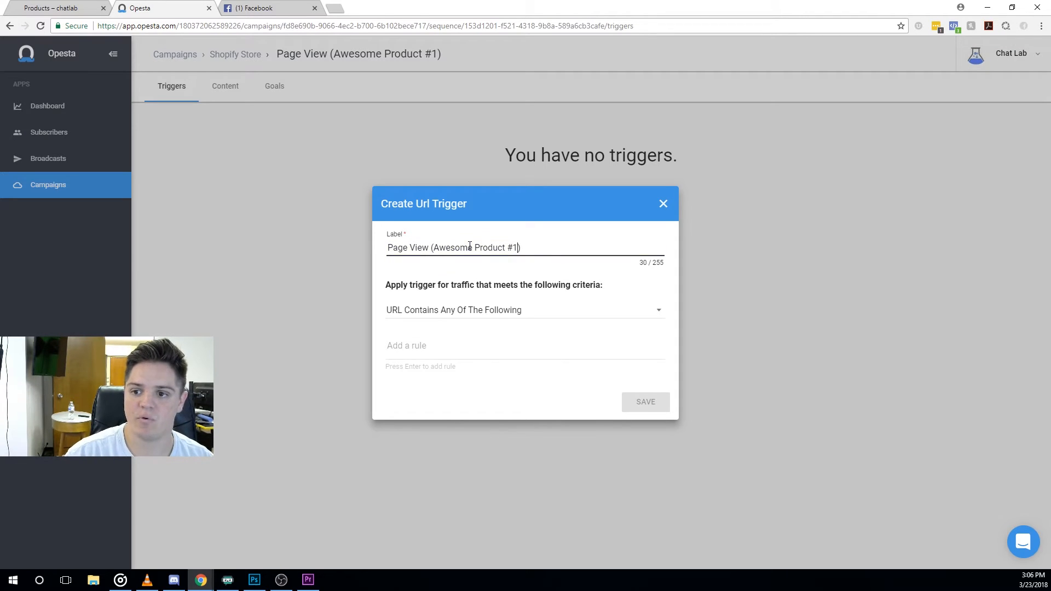
left_click(472, 313)
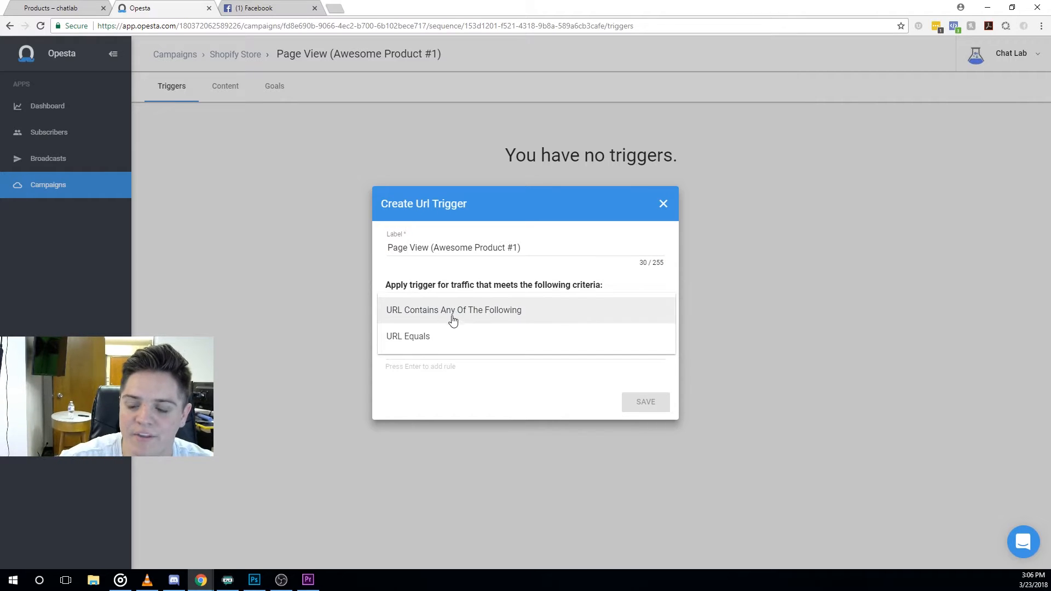
left_click(471, 338)
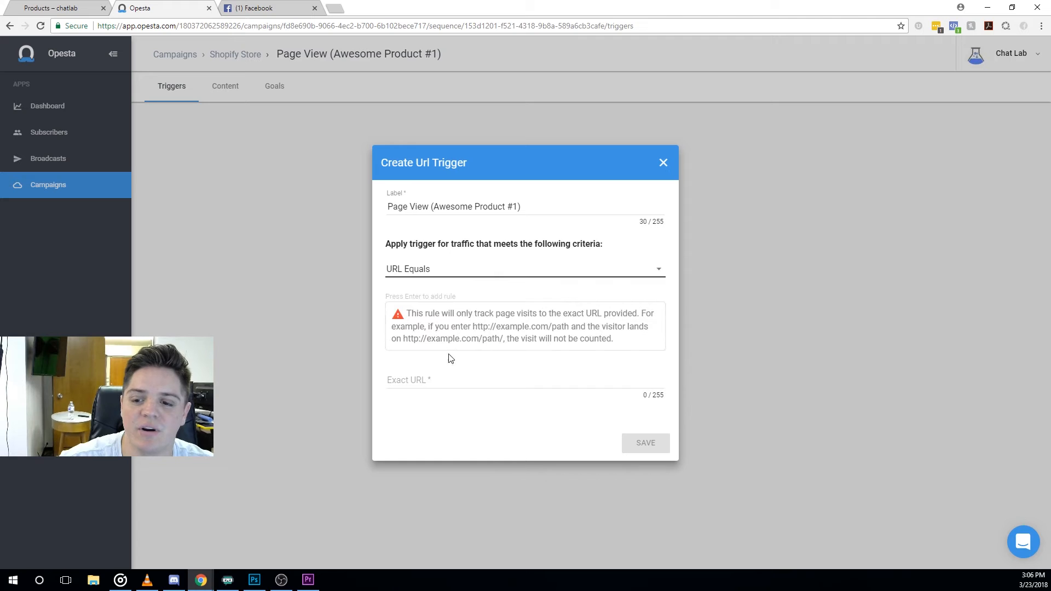
Copy the Awesome Product #1 page URL from Shopify into the trigger's Exact URL and save.
left_click(80, 6)
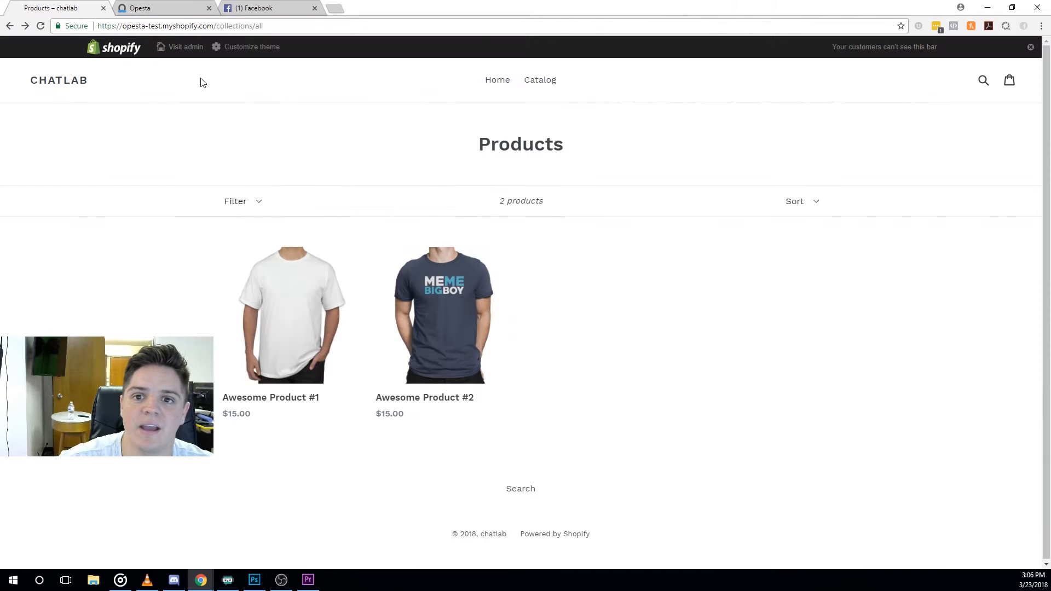
left_click(300, 307)
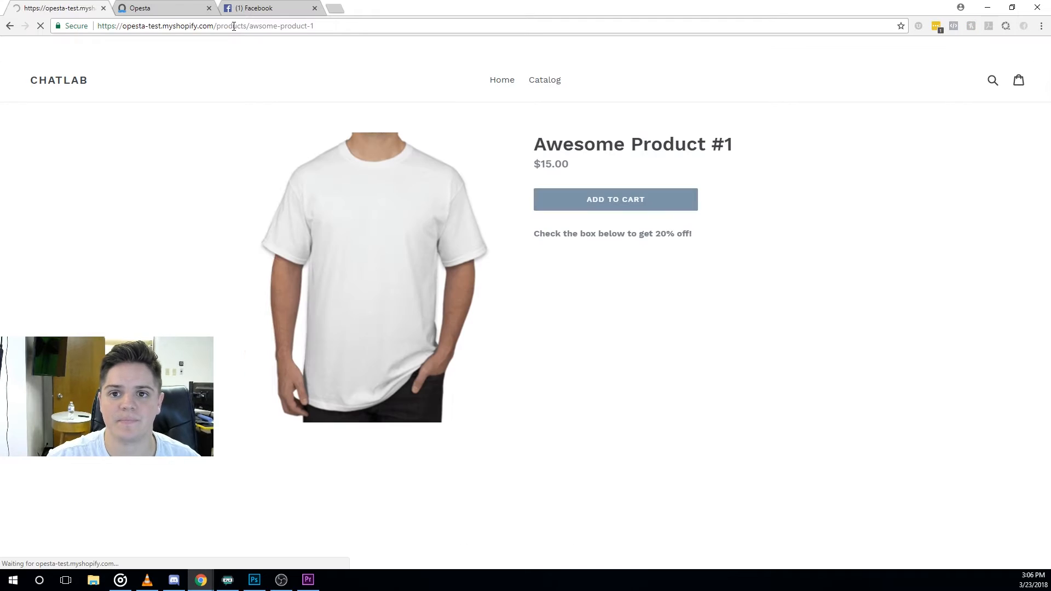
left_click(234, 25)
key("ctrl+c")
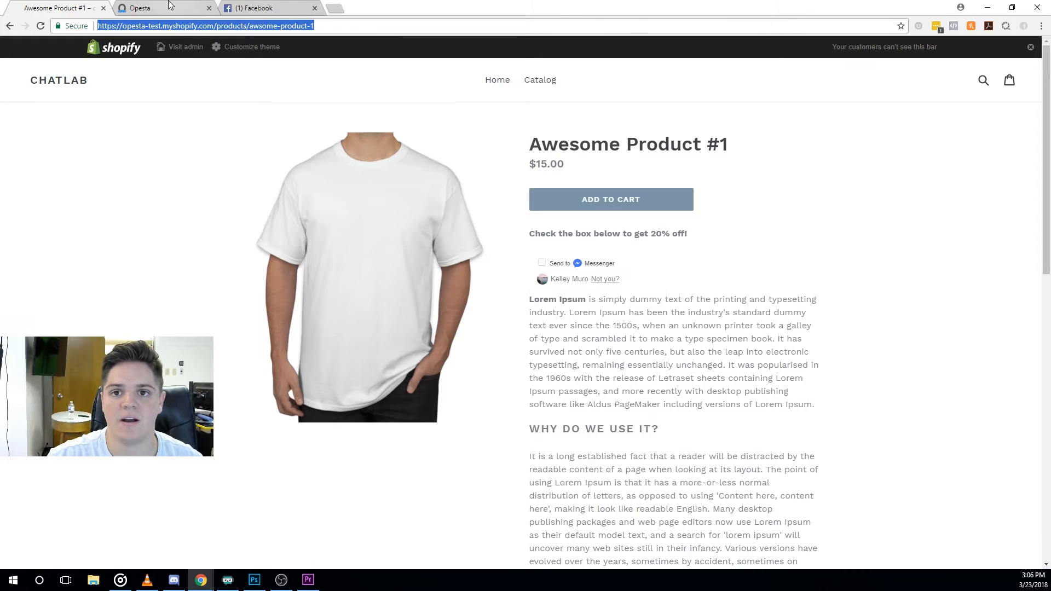
left_click(164, 8)
key("ctrl+v")
left_click(636, 448)
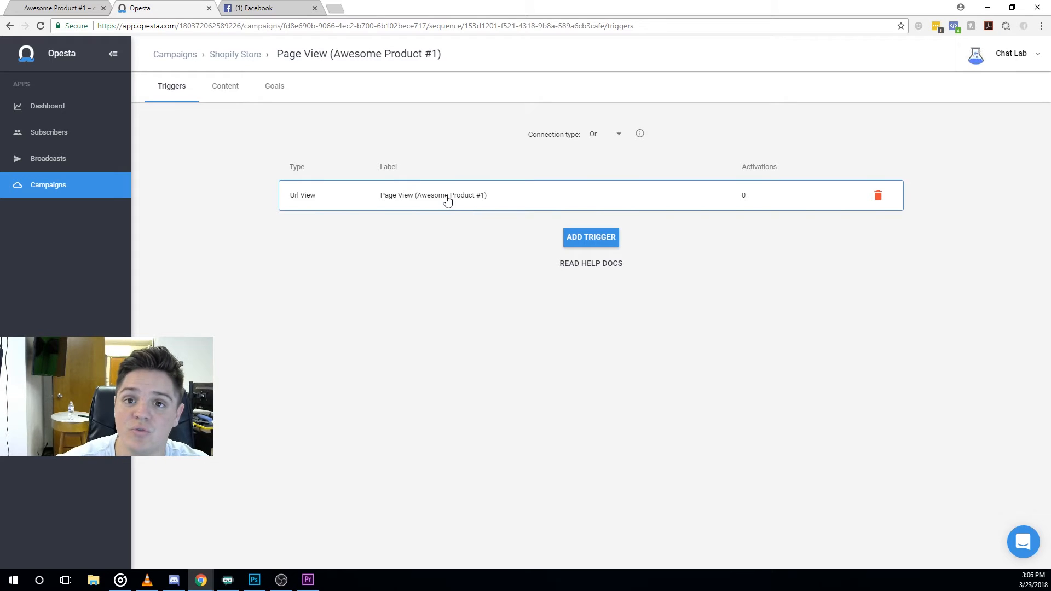
Change the sequence's trigger connection type from Or to And.
left_click(598, 137)
left_click(618, 161)
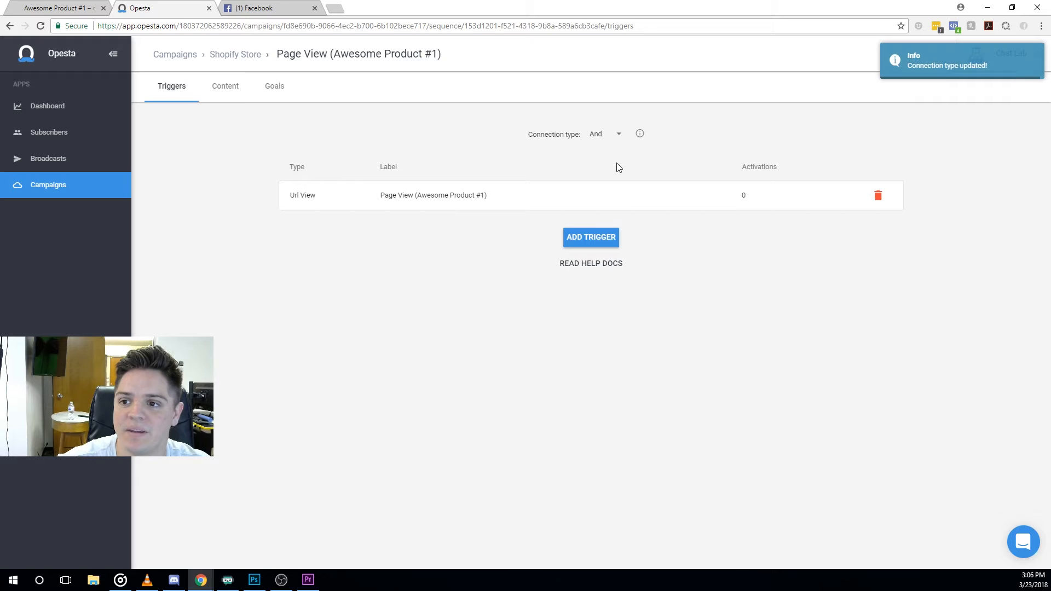
Add a Tag trigger labelled 'Lead Tag' that watches the Lead tag.
left_click(601, 236)
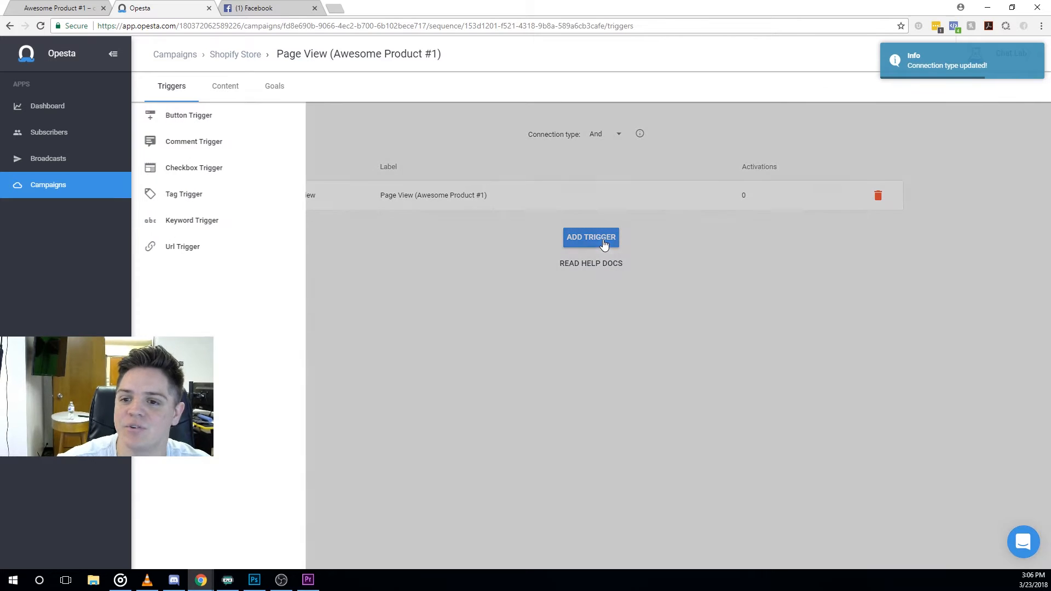
left_click(199, 196)
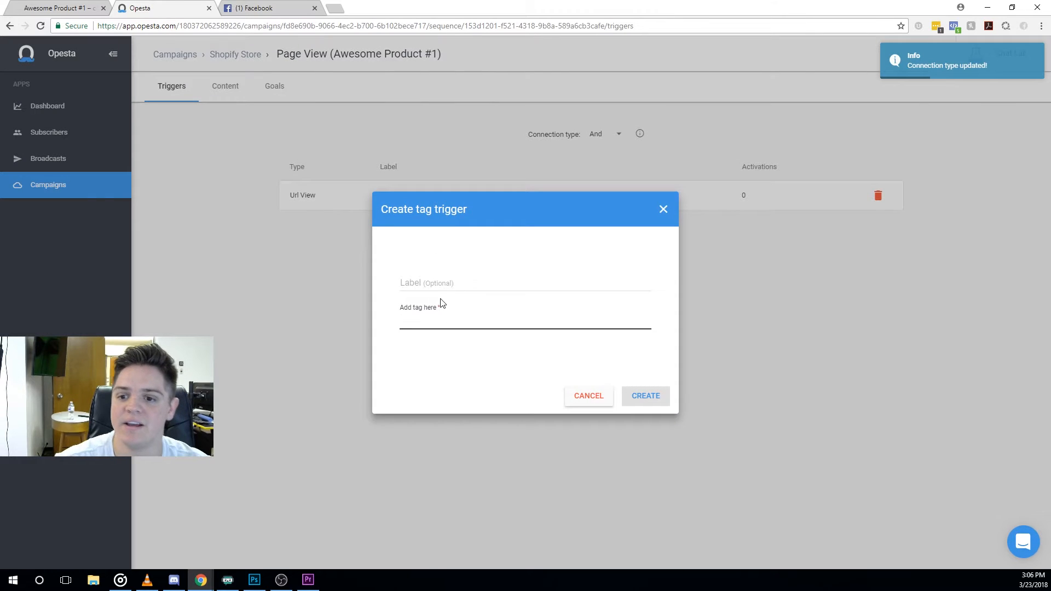
left_click(446, 286)
type("Lead Tag")
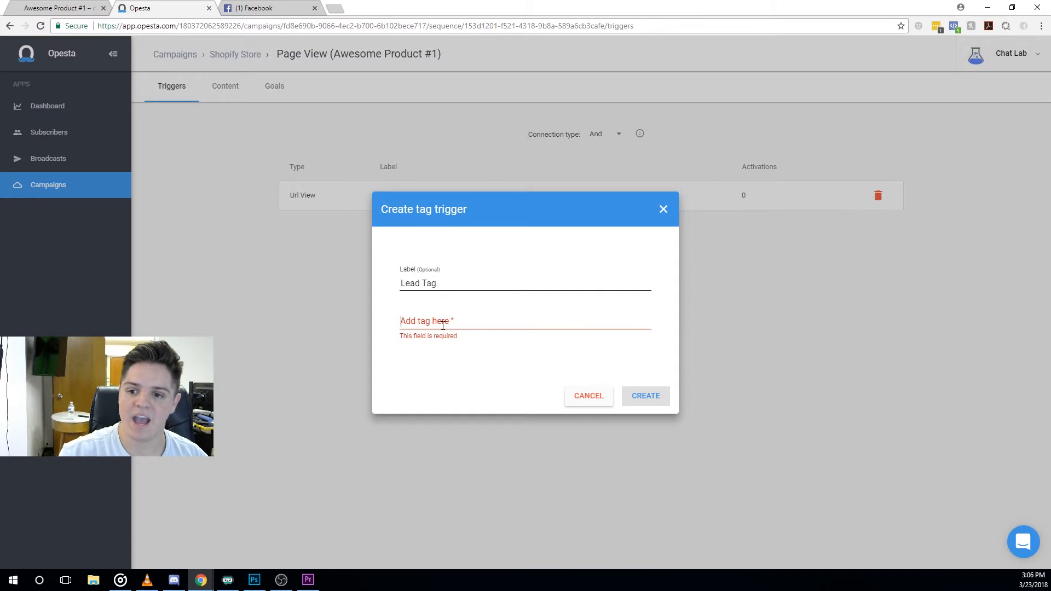
left_click(442, 325)
type("Lead")
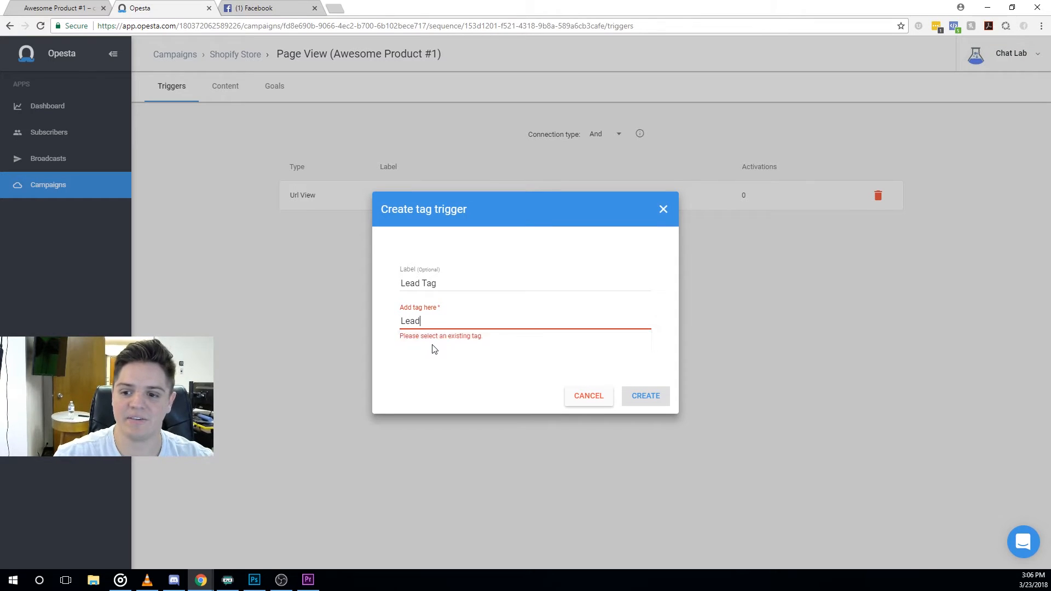
left_click(647, 402)
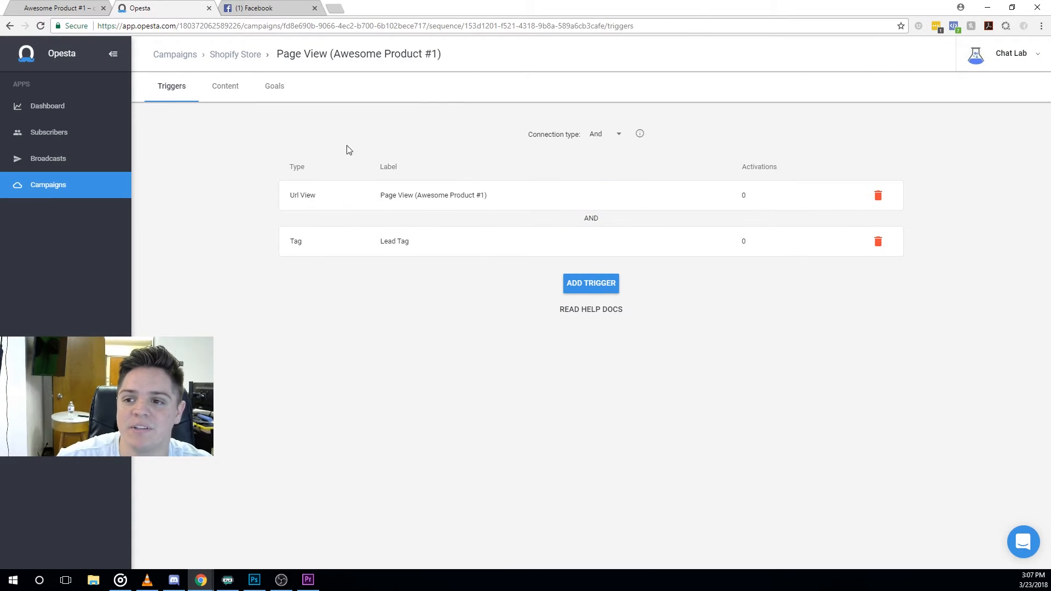
Add a message to the sequence content, set it to No delay, and make it active.
left_click(229, 94)
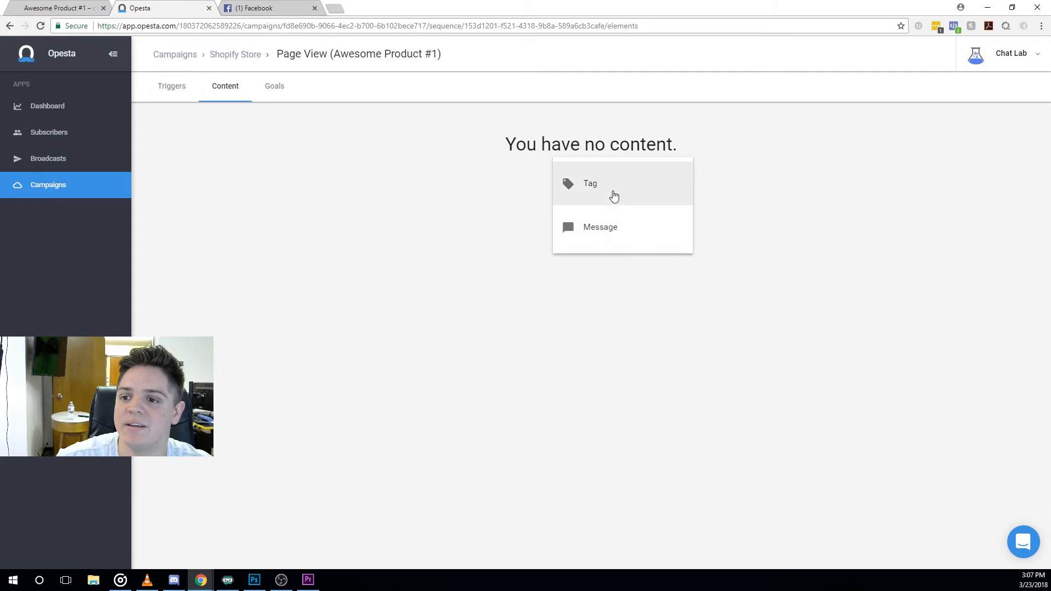
left_click(608, 232)
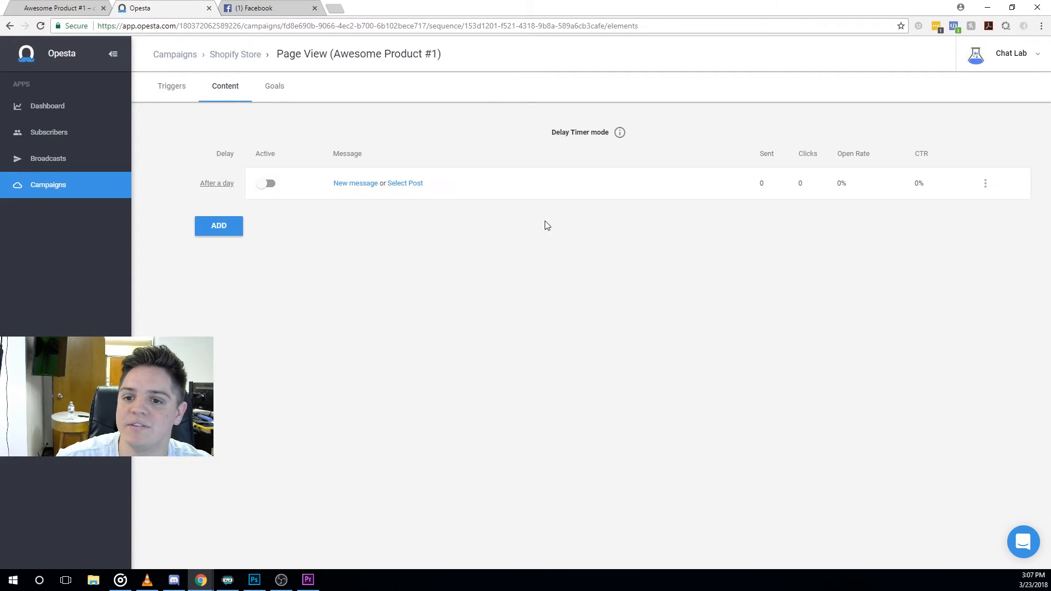
left_click(219, 184)
left_click(545, 303)
left_click(562, 227)
left_click(719, 400)
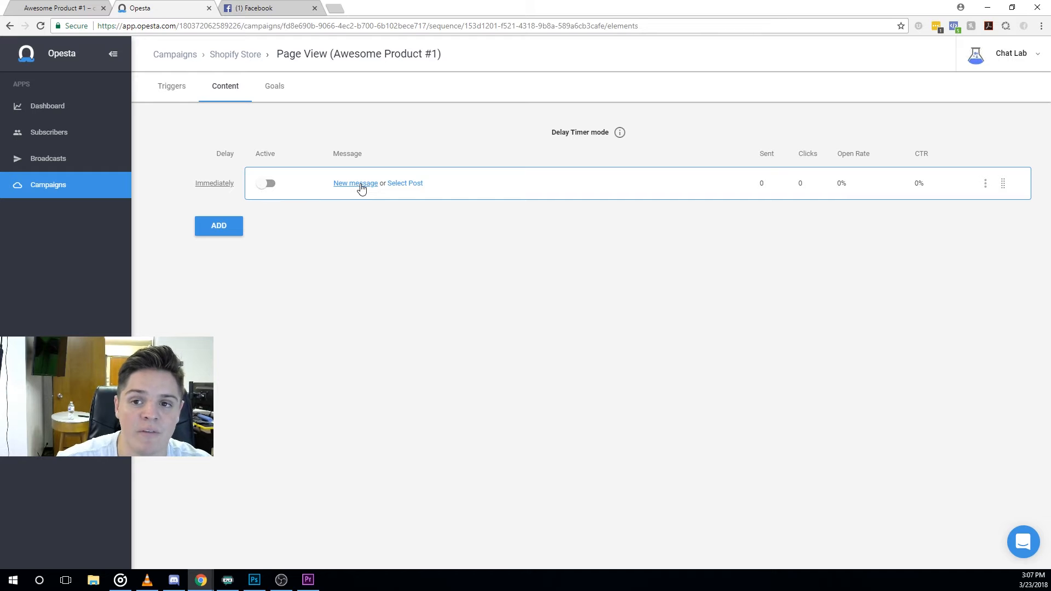
left_click(268, 183)
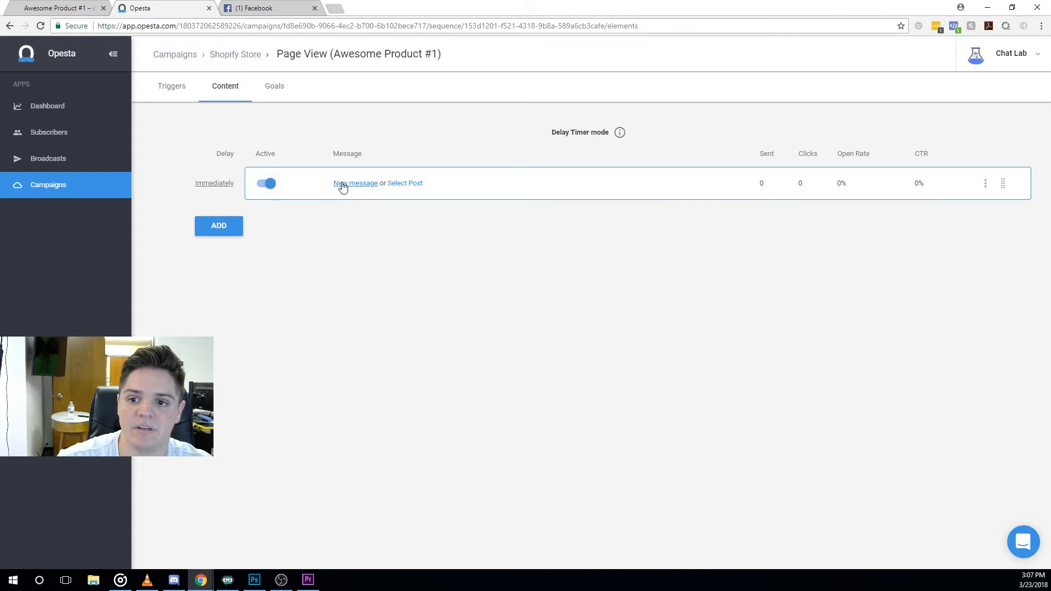
left_click(344, 185)
Write 'Peeka Boo! I saw you were looking at product number 1!' and retitle the item 'Product #1'.
left_click(286, 152)
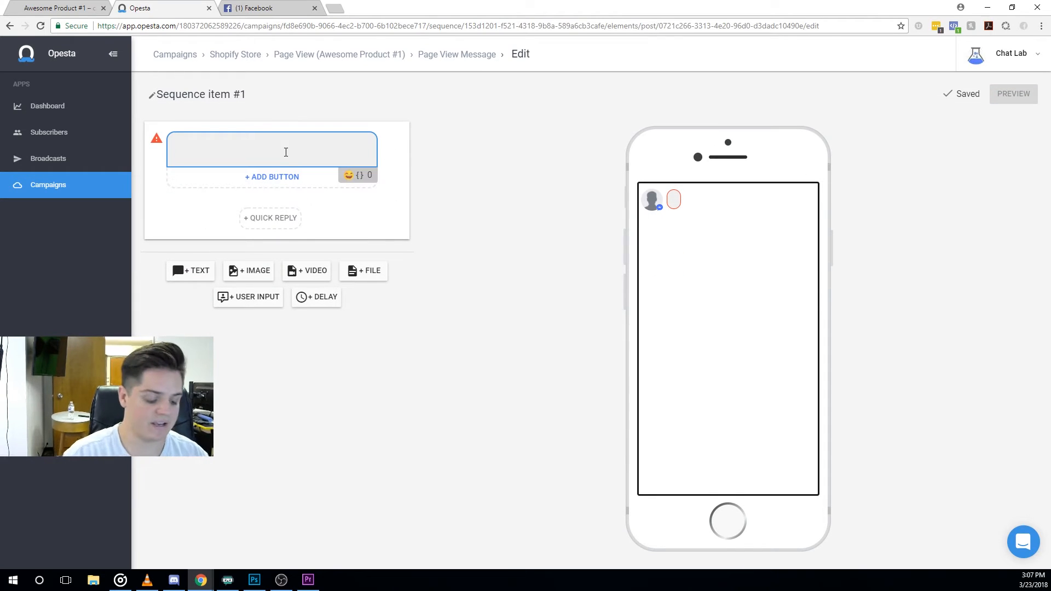
type("Pe")
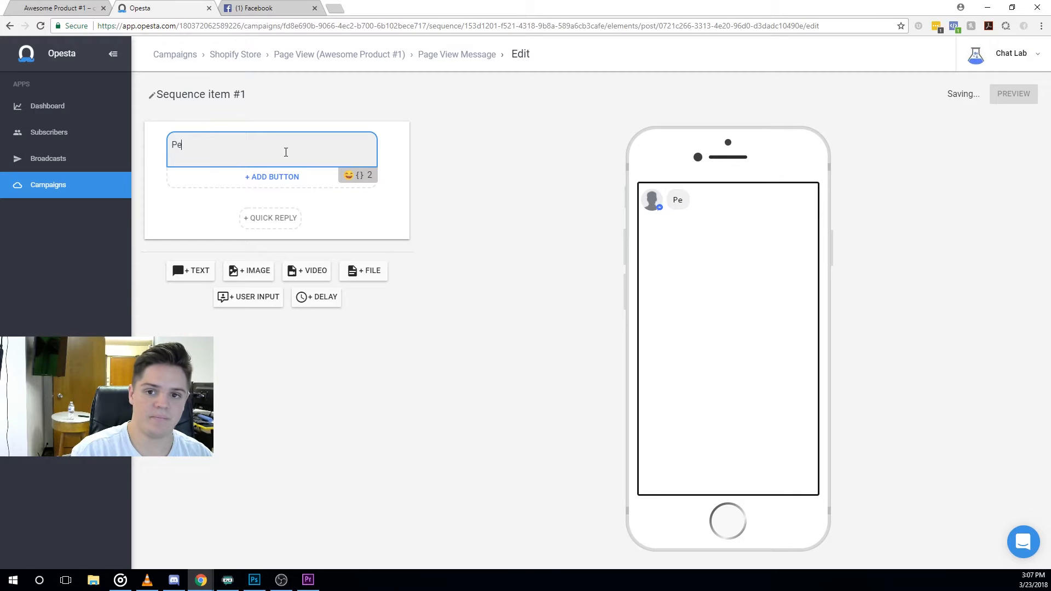
type("eka")
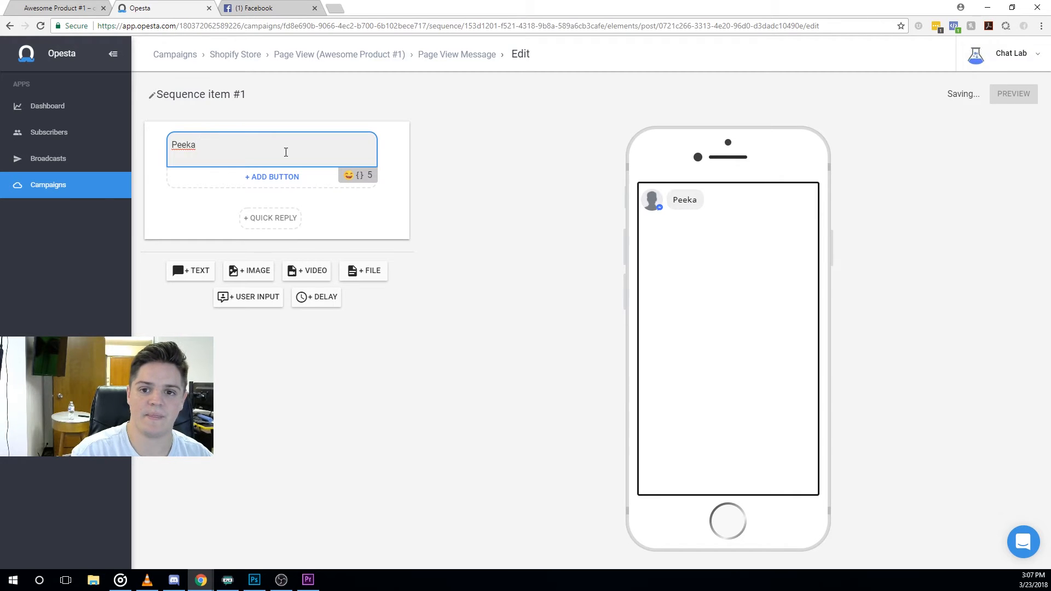
type(" Boo! I s")
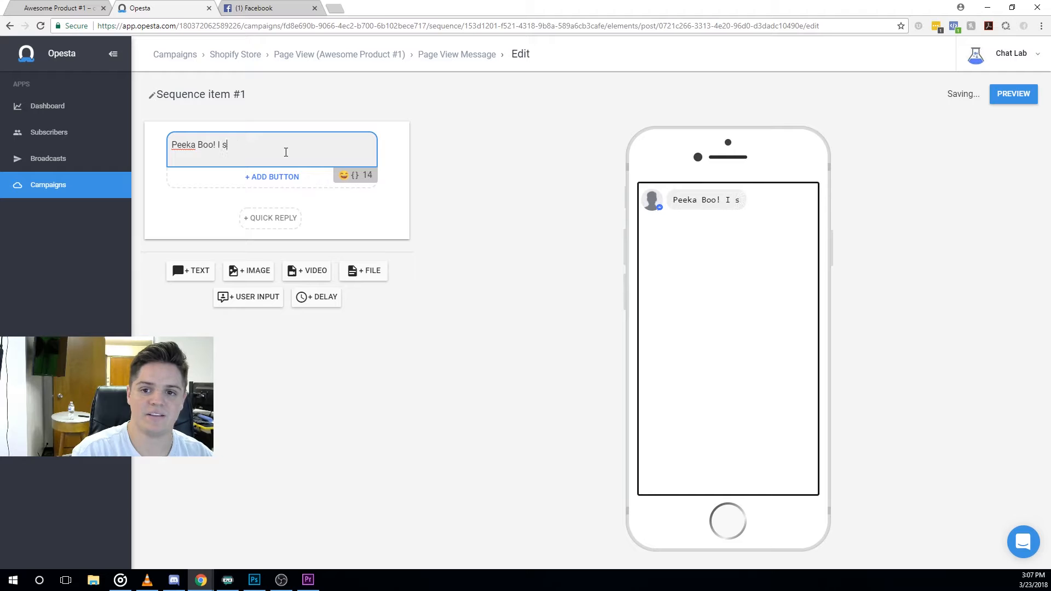
type("aw you were look")
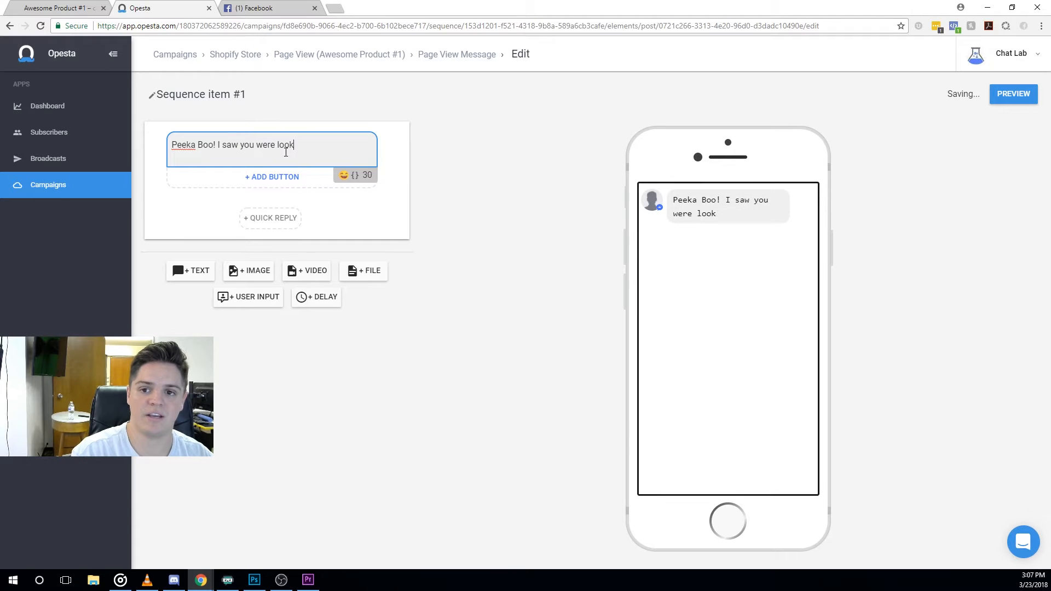
type("ing at product")
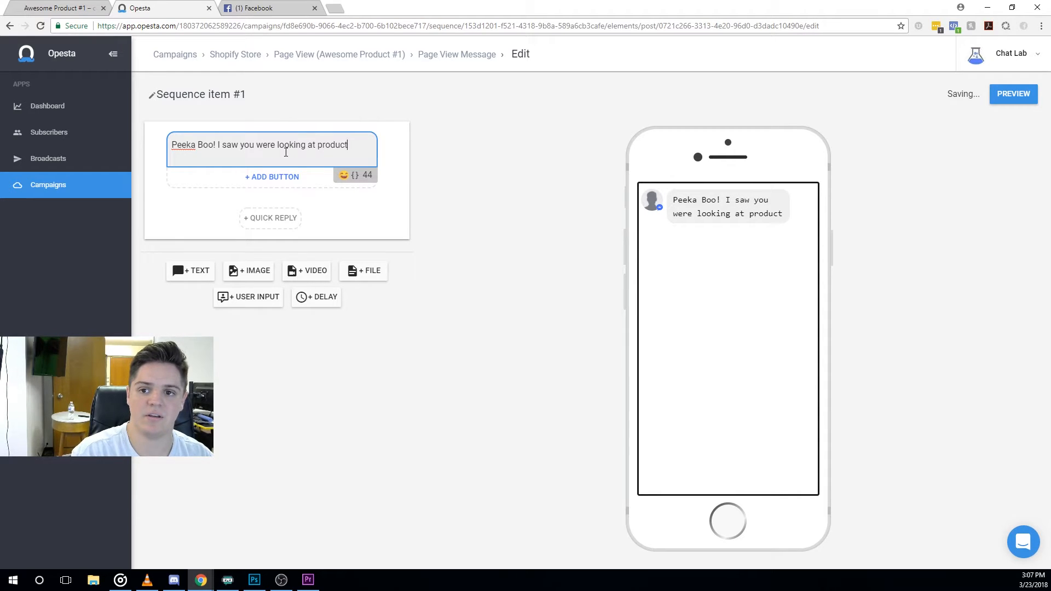
type(" number 1!")
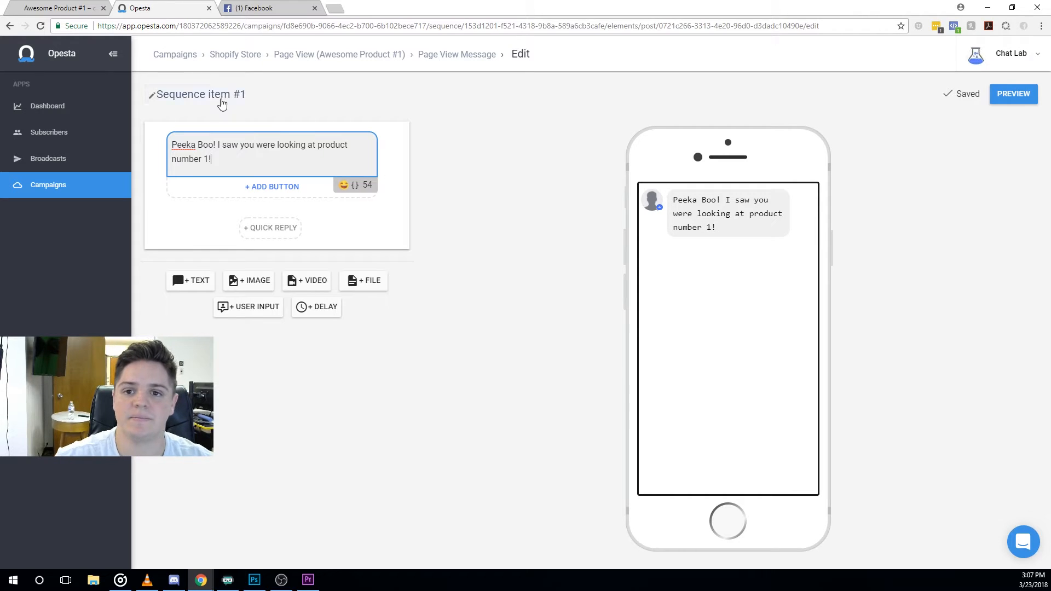
left_click(221, 99)
left_click_drag(265, 106, 153, 92)
key("BackSpace")
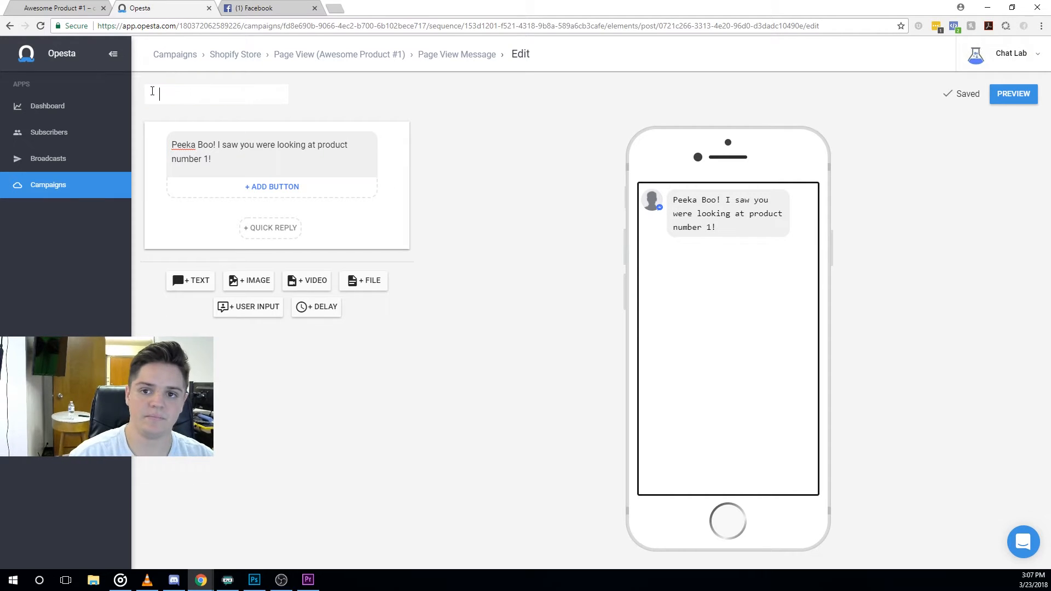
type("Product #1")
left_click(390, 102)
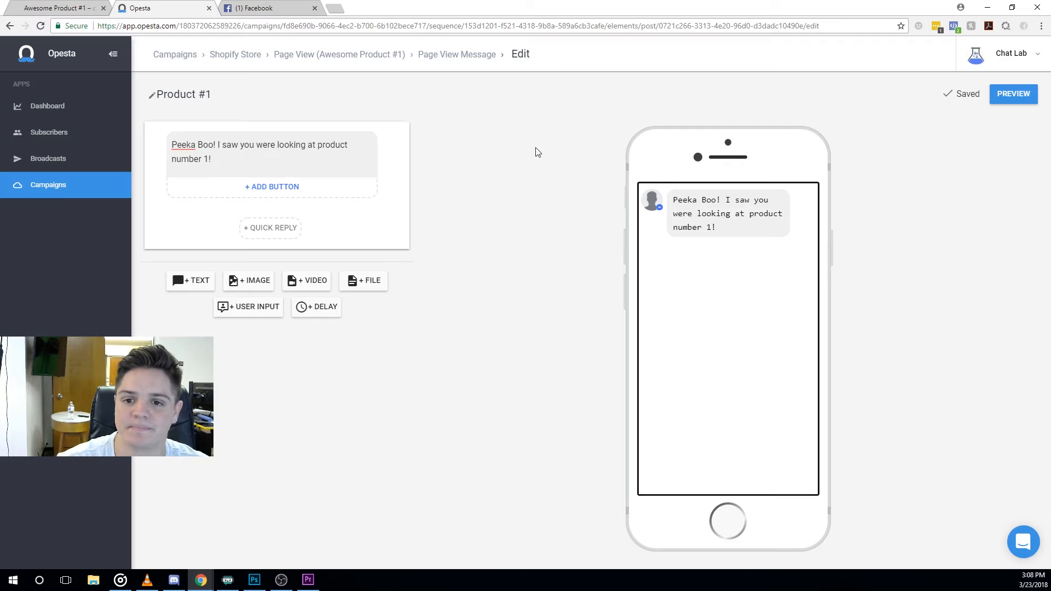
Add a quick reply titled 'Wow! You're smart!' to the Product #1 message.
left_click(244, 241)
key("ctrl+a")
type("Wow! Tha")
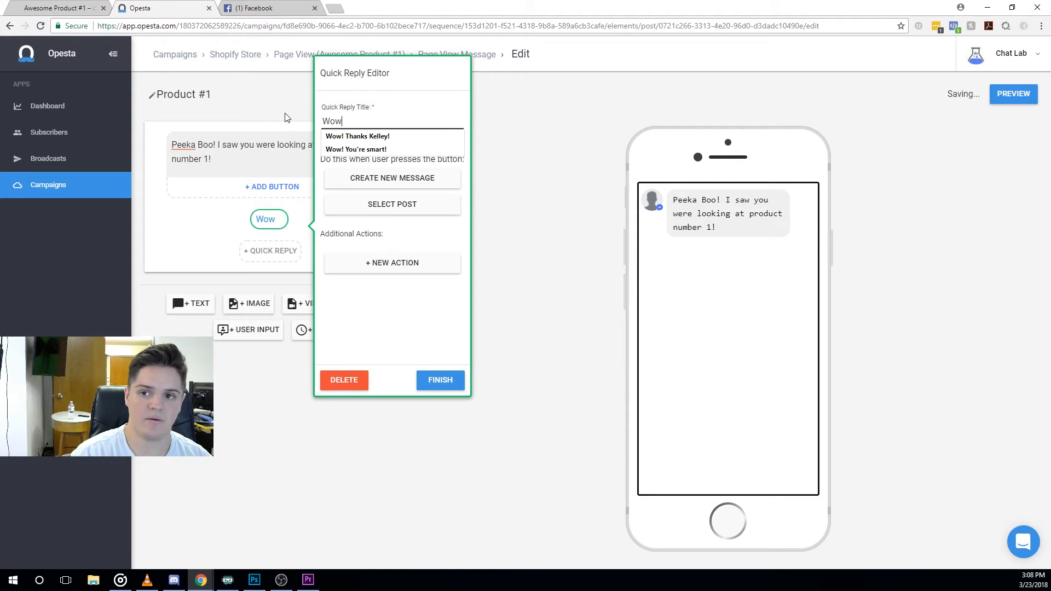
key("BackSpace")
key("BackSpace")
key("BackSpace")
type("Yo")
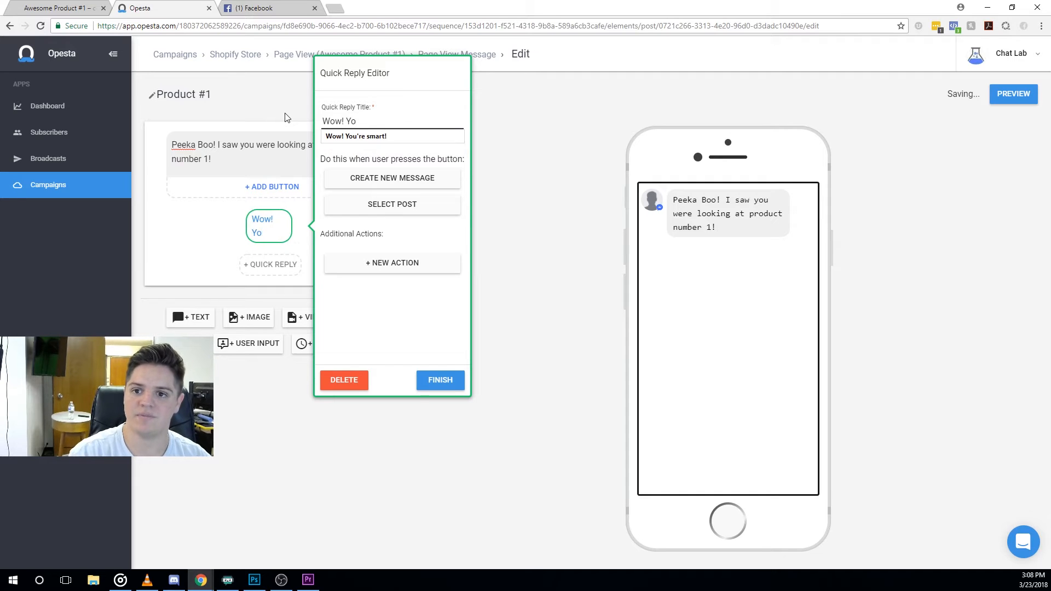
key("Down")
key("Return")
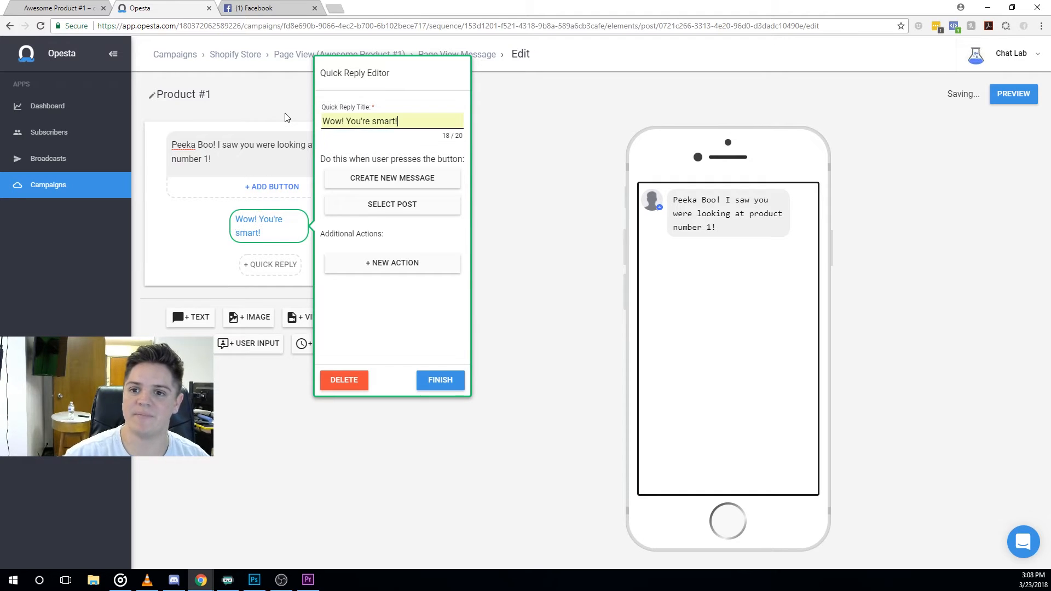
Create a follow-up message for the reply containing a sunglasses emoji, then return to Product #1's stats.
left_click(397, 178)
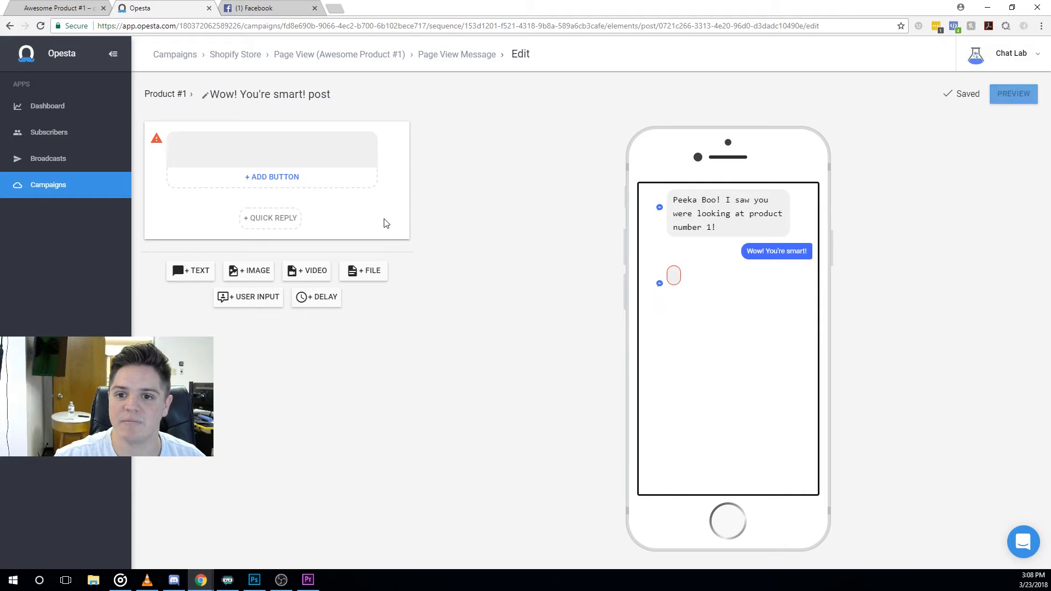
left_click(348, 175)
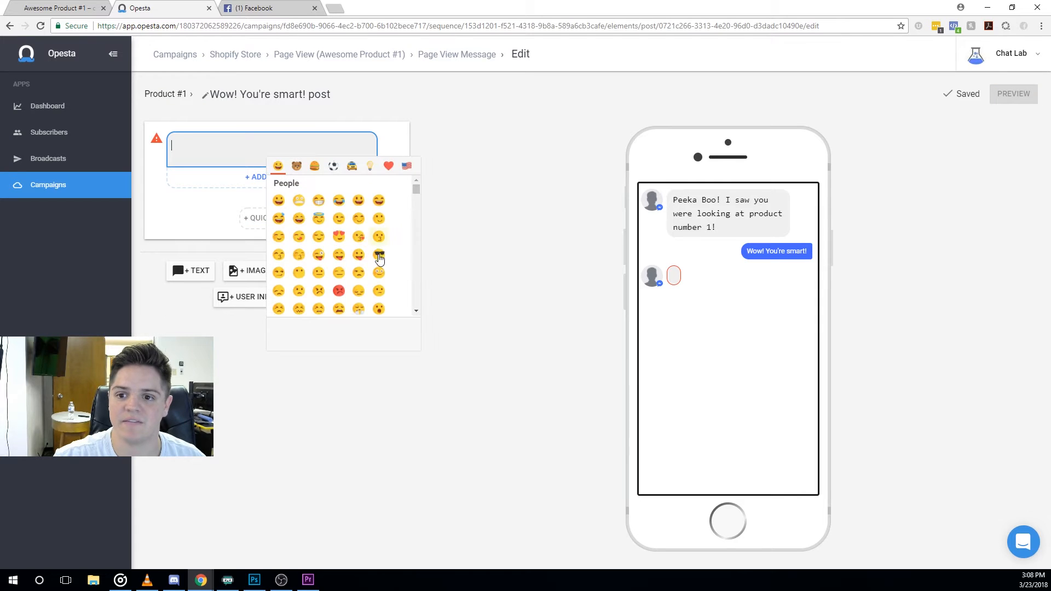
left_click(375, 253)
left_click(165, 96)
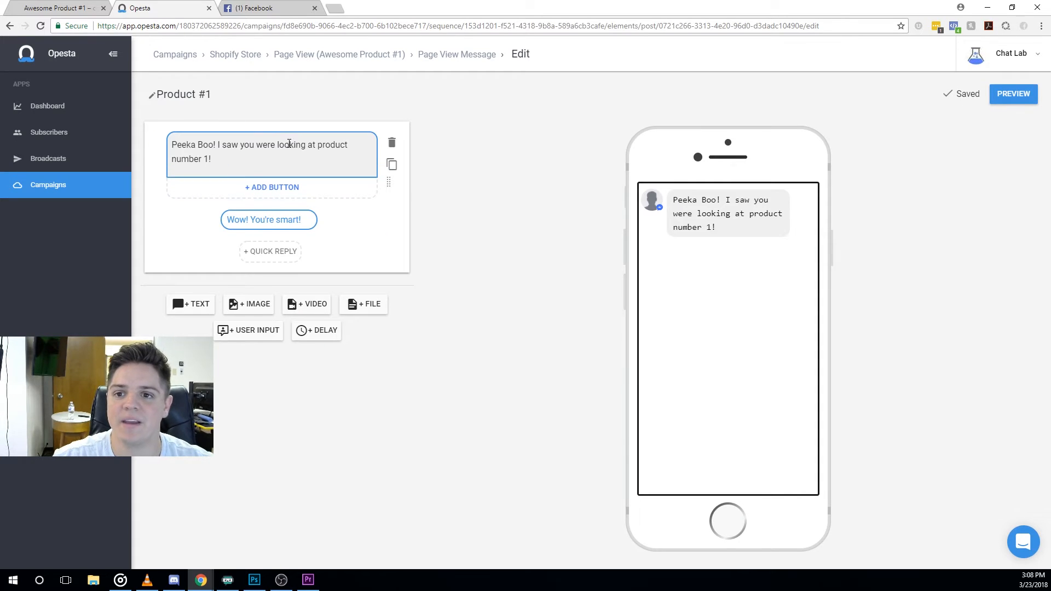
left_click(422, 55)
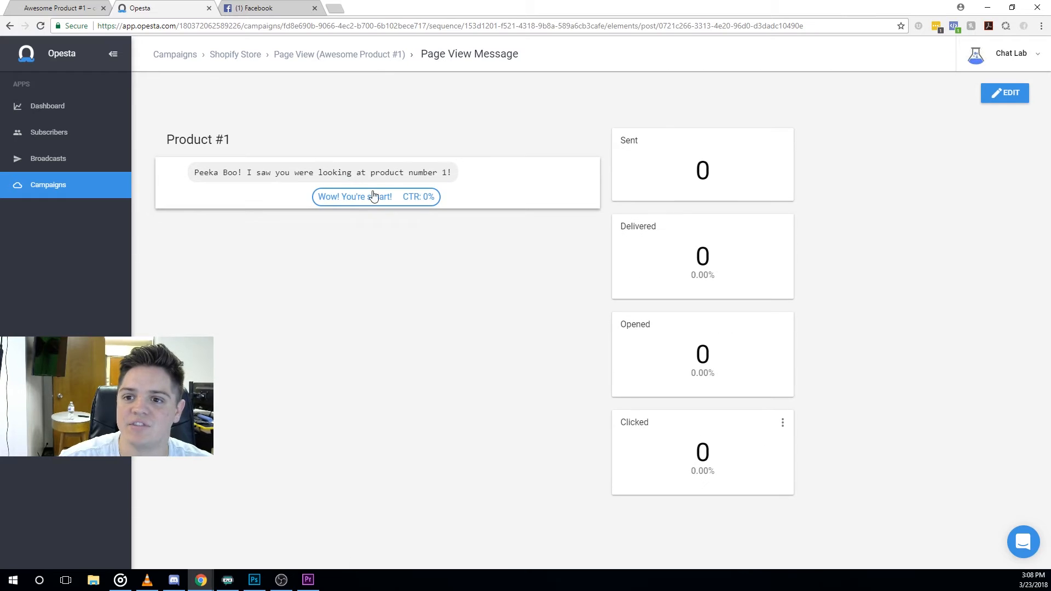
Add an after-a-day step tagging 'Page View (Product #1)' to the sequence and set it Active.
left_click(352, 55)
left_click(215, 231)
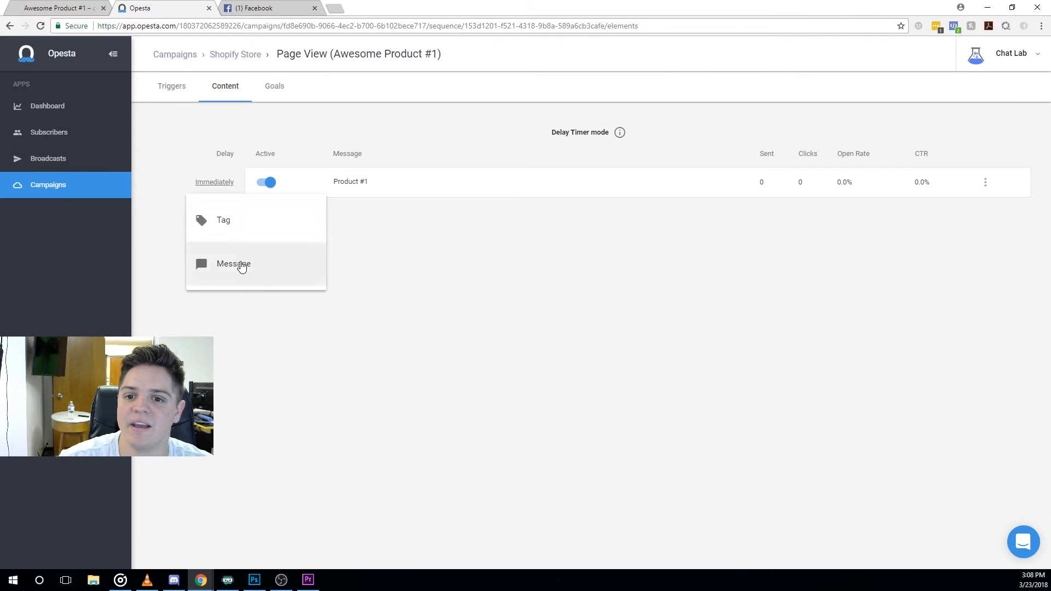
left_click(224, 219)
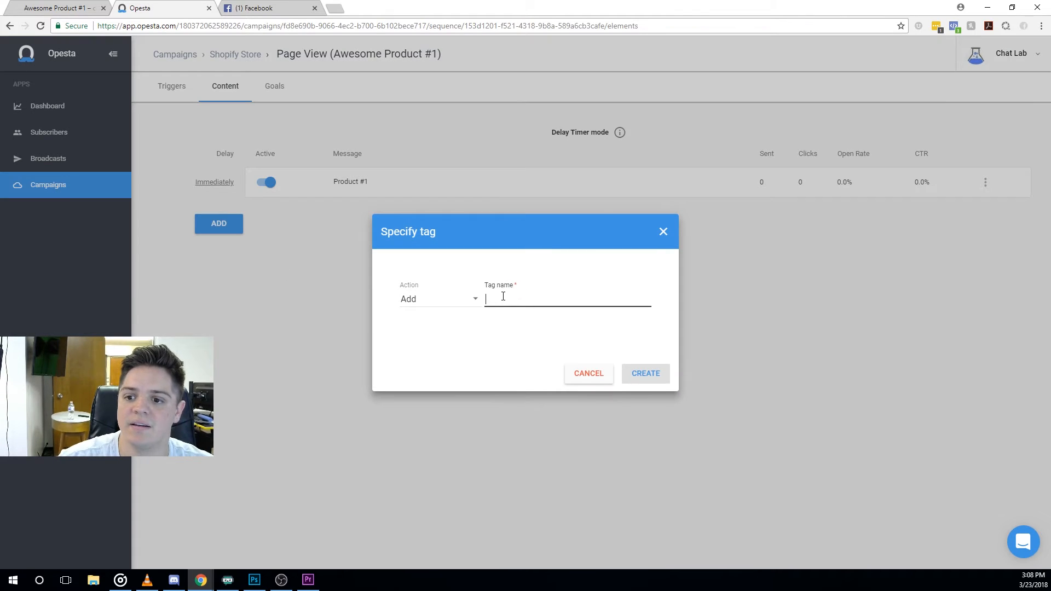
type("Pa")
key("Down")
key("Down")
key("Return")
key("Left")
key("BackSpace")
type("1")
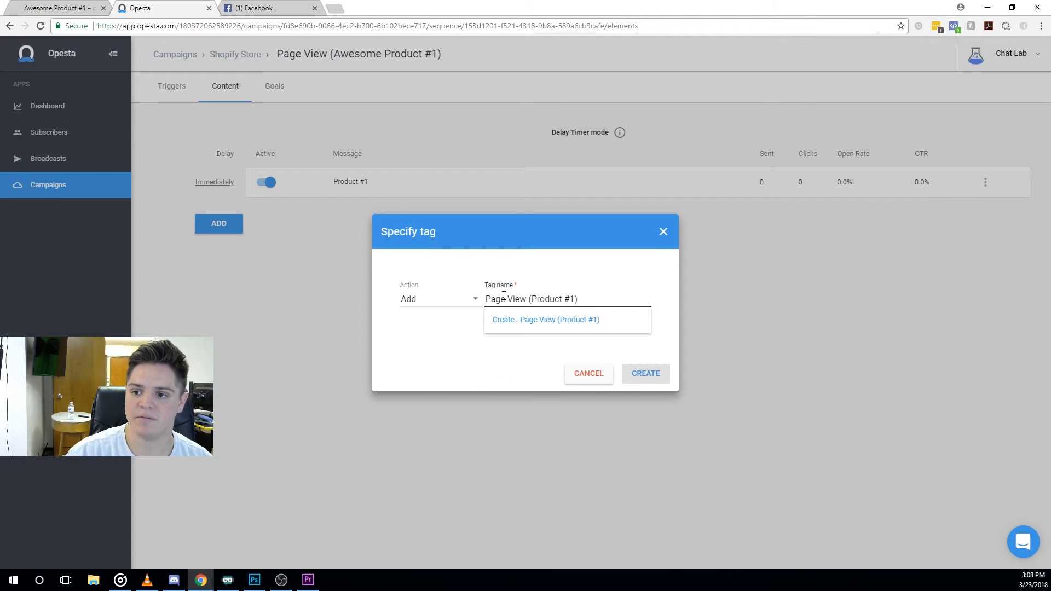
left_click(529, 319)
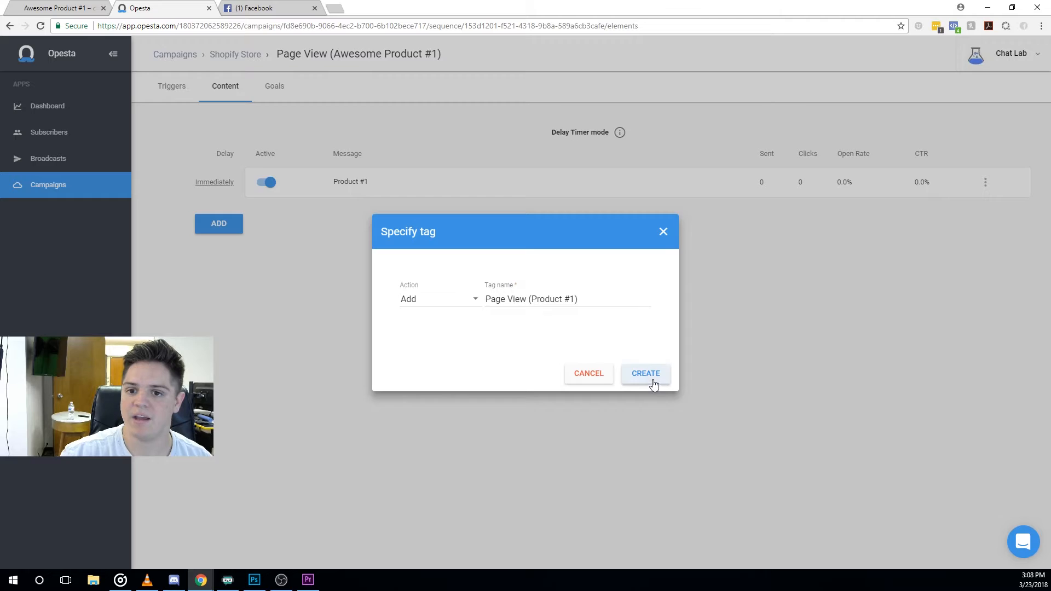
left_click(649, 381)
left_click(267, 224)
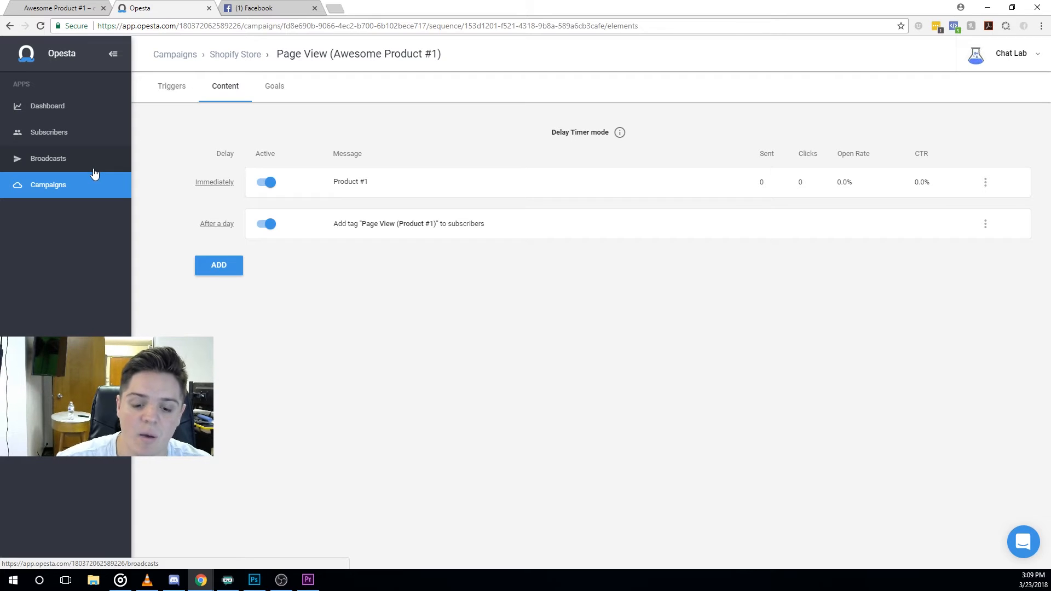
Review the Awesome Product #1 sequence's messages, then reopen the Shopify Store campaign's sequences.
left_click(76, 162)
left_click(72, 184)
left_click(270, 148)
left_click(273, 145)
left_click(230, 94)
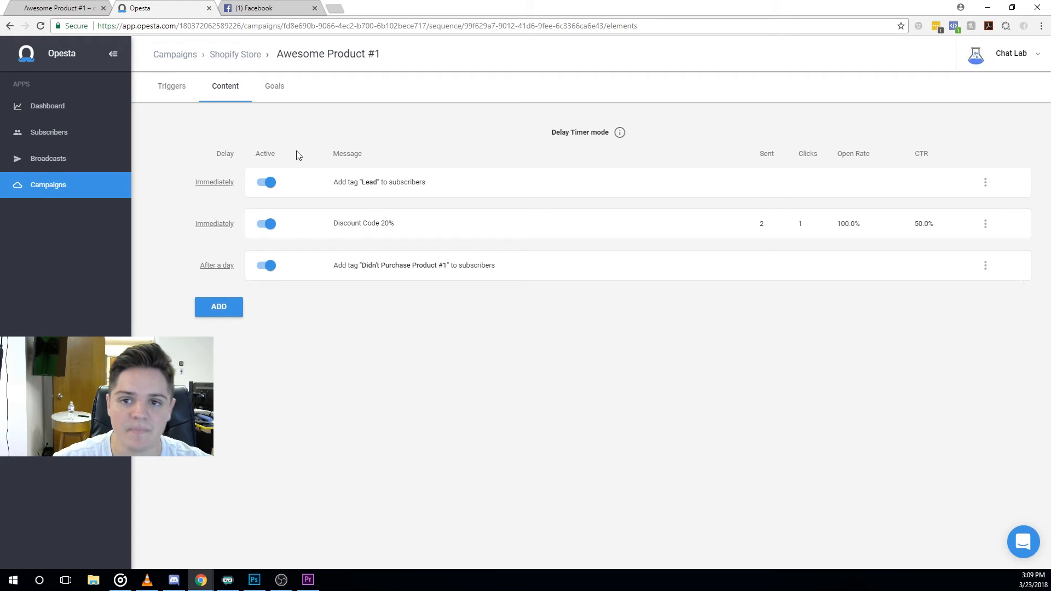
left_click(56, 191)
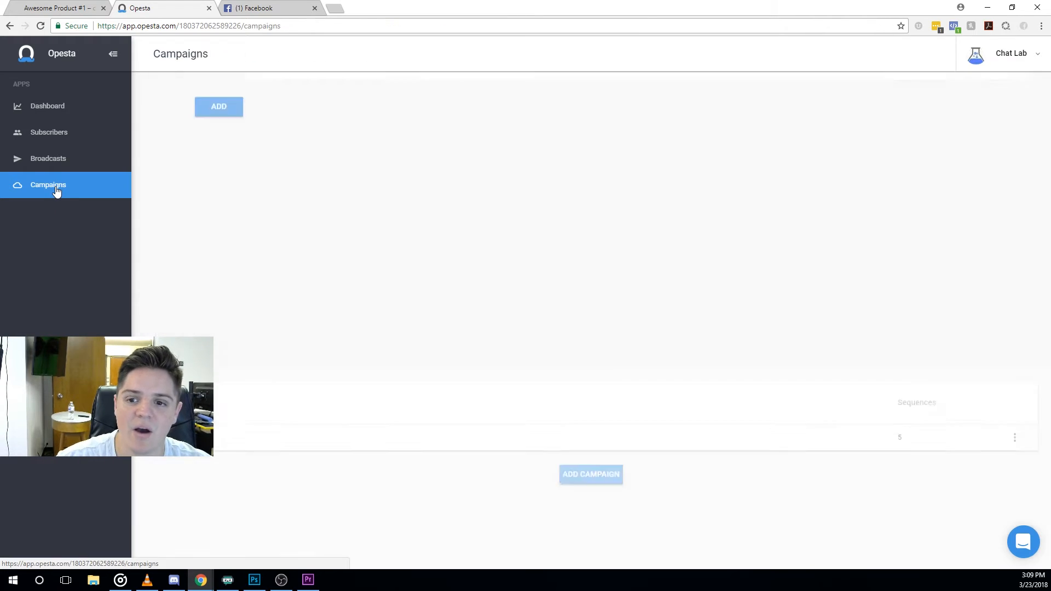
left_click(222, 141)
Open the Page View (Awesome Product #1) sequence and glance over the Shopify and Facebook tabs.
left_click(298, 247)
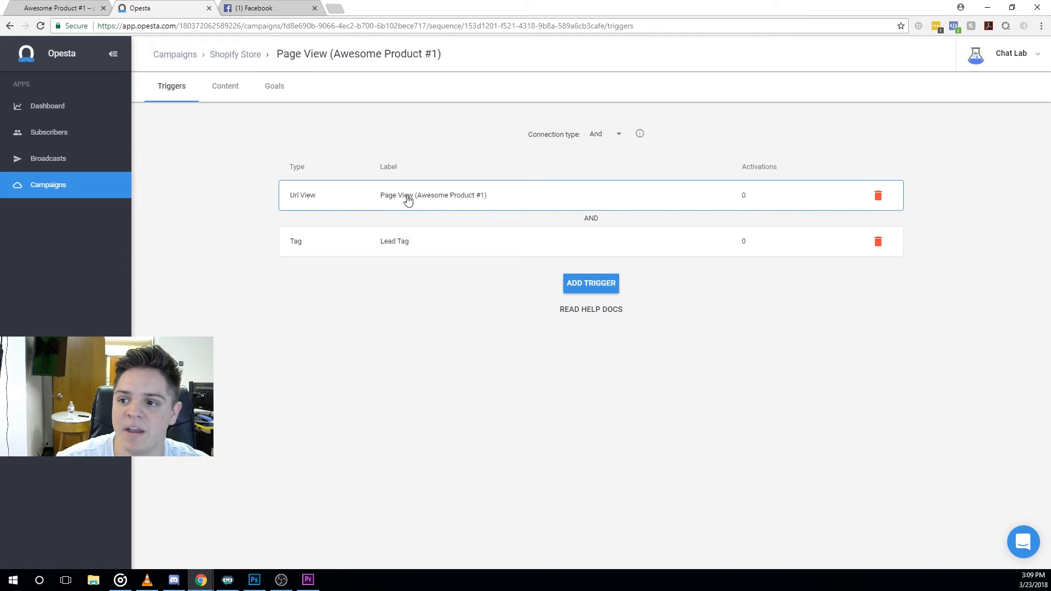
left_click(79, 8)
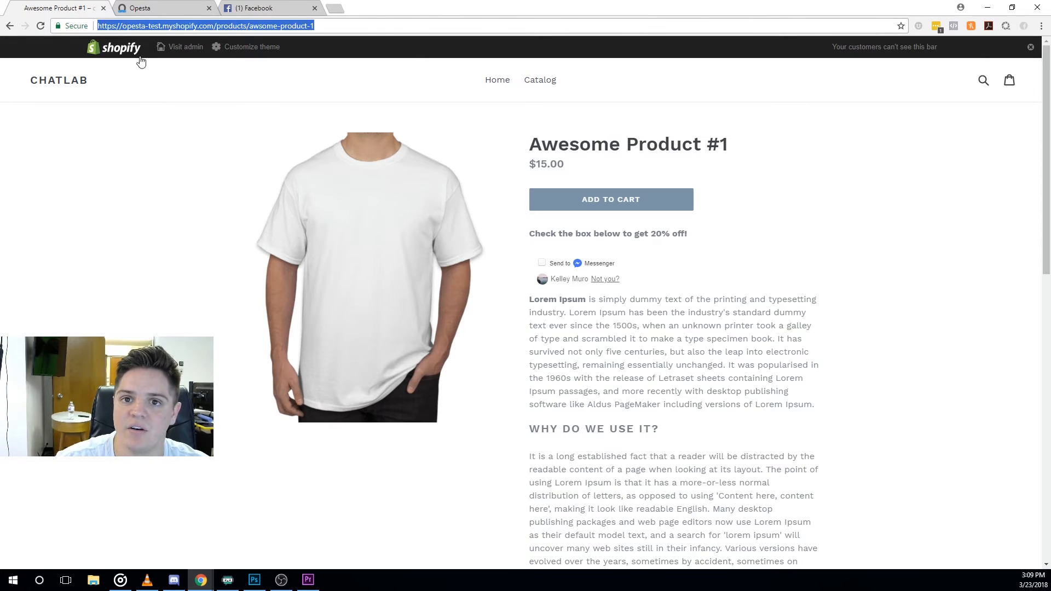
left_click(155, 6)
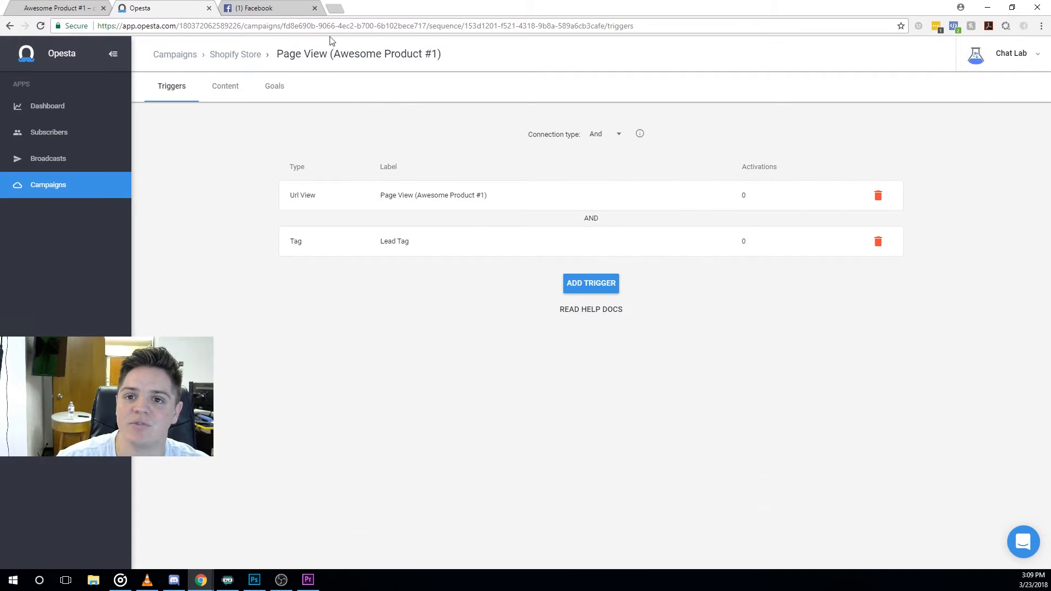
left_click(263, 8)
left_click(693, 49)
left_click(693, 50)
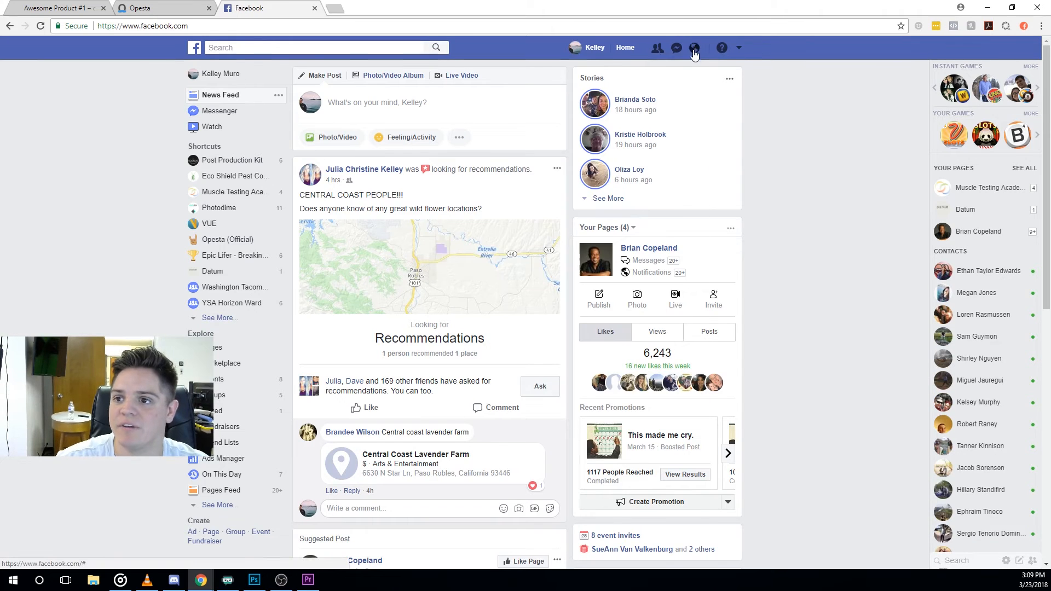
left_click(88, 8)
left_click(131, 7)
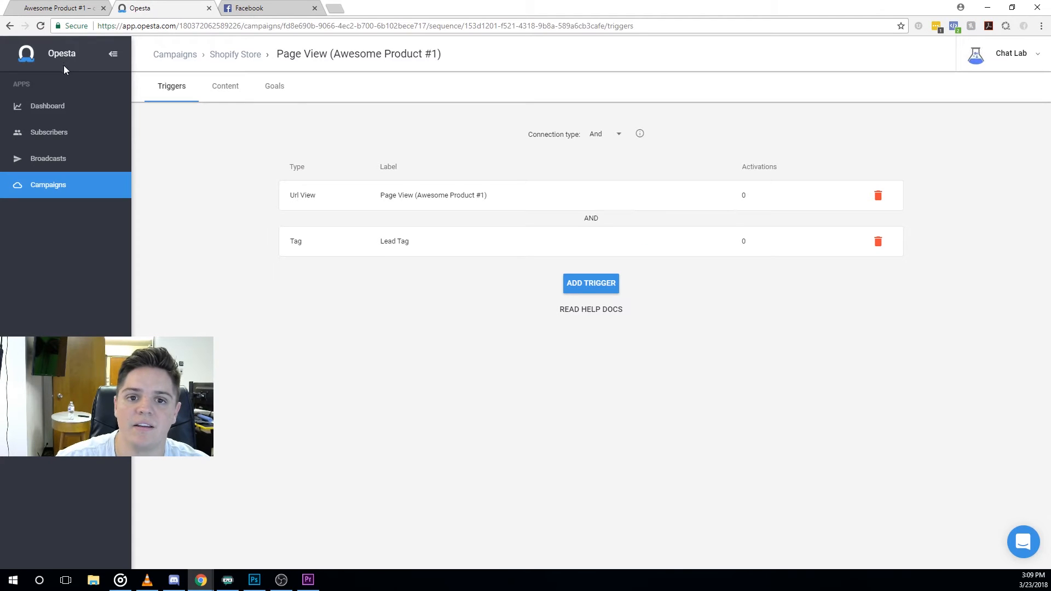
Give the subscriber the Lead tag, check their sequences, and return to Campaigns.
left_click(53, 135)
left_click(465, 177)
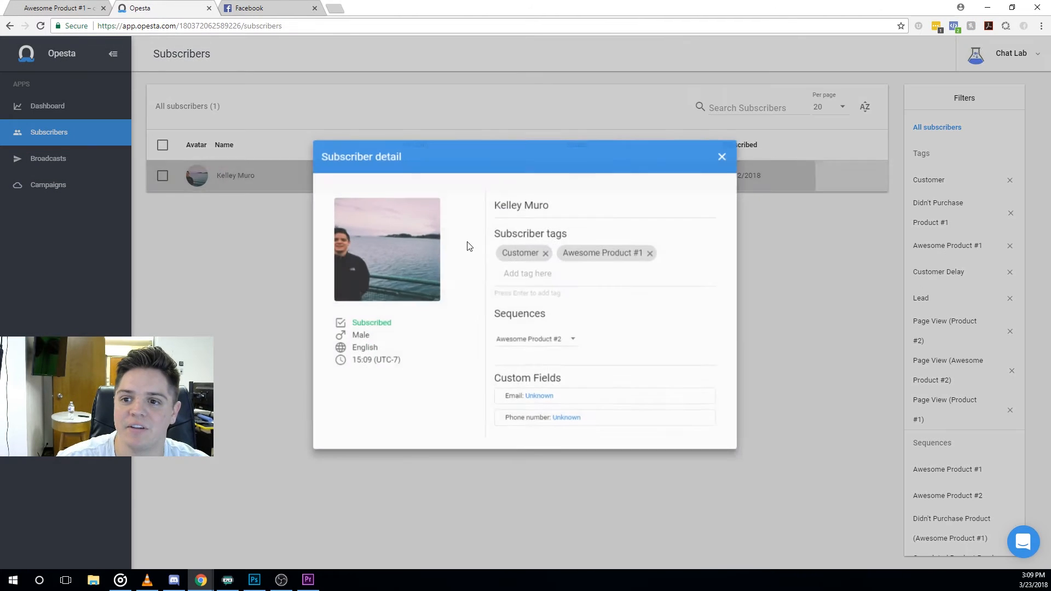
left_click(547, 274)
left_click(538, 358)
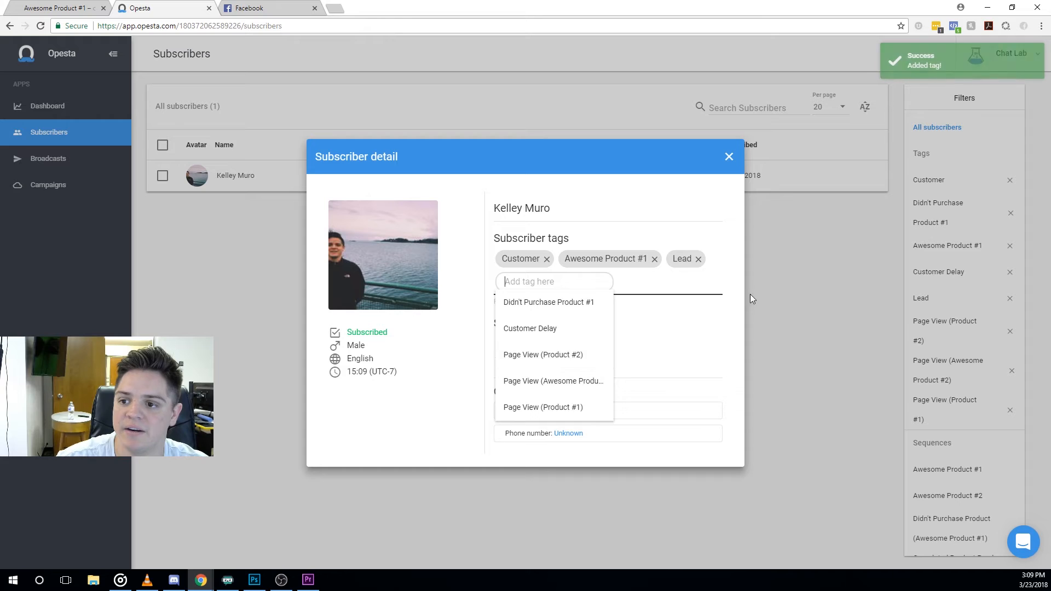
left_click(731, 311)
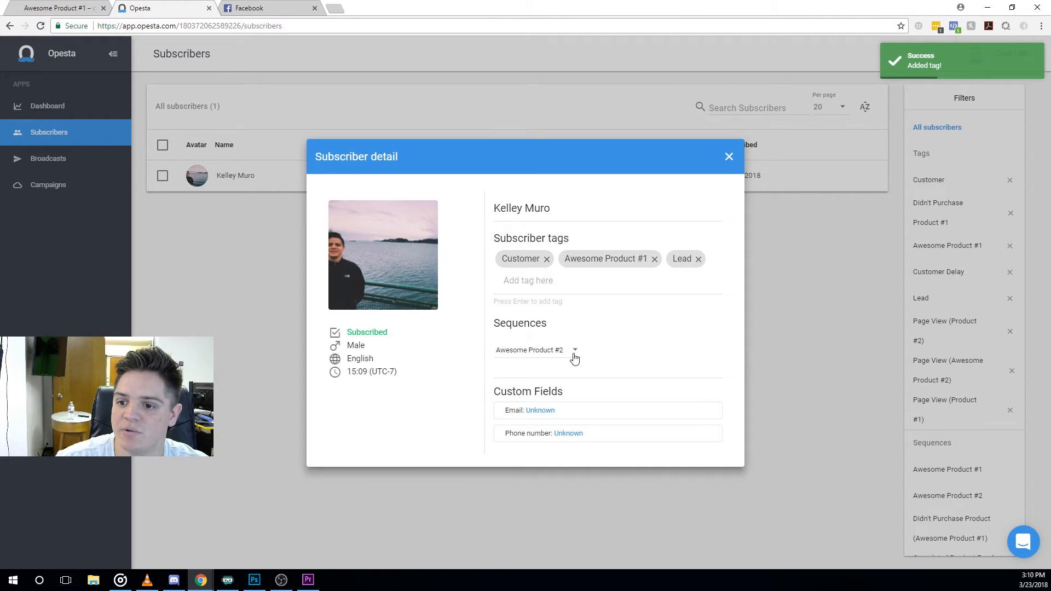
left_click(576, 353)
left_click(737, 281)
left_click(728, 157)
left_click(72, 191)
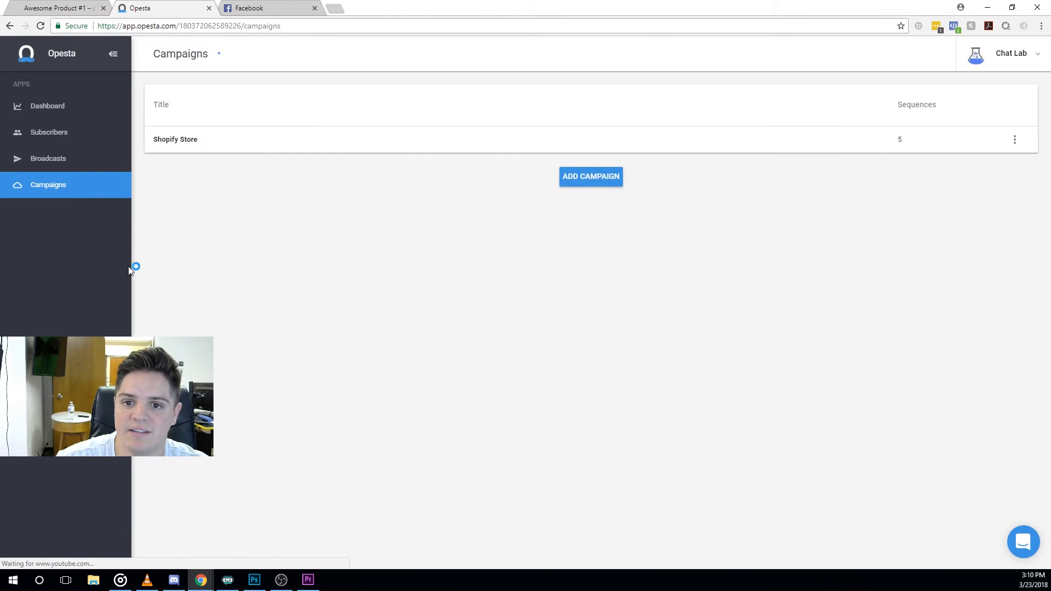
Open the Shopify store admin from the product page, then go back to the storefront tab.
left_click(58, 7)
left_click(186, 52)
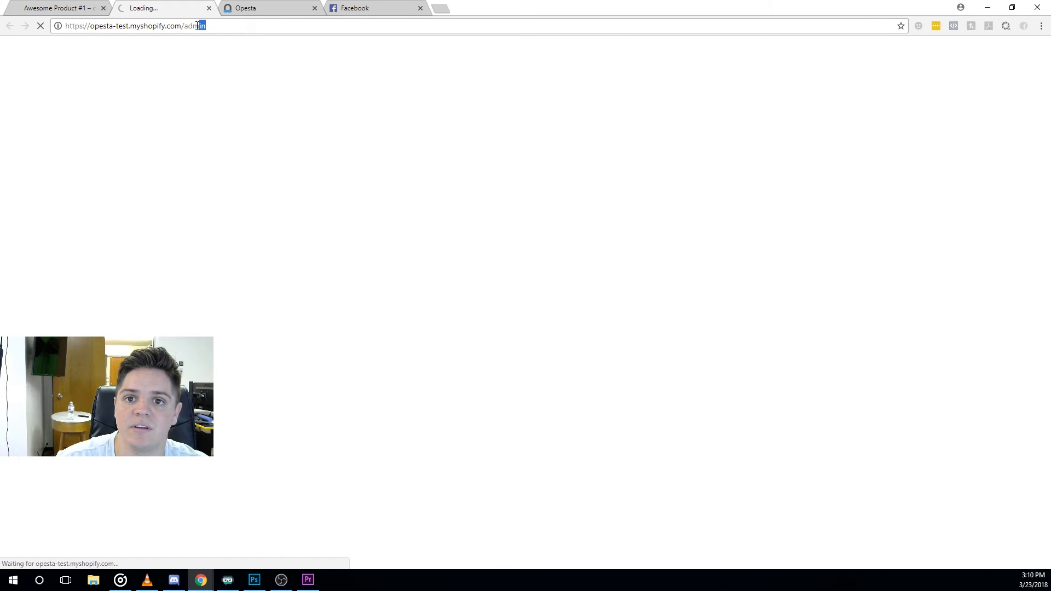
left_click_drag(193, 26, 217, 24)
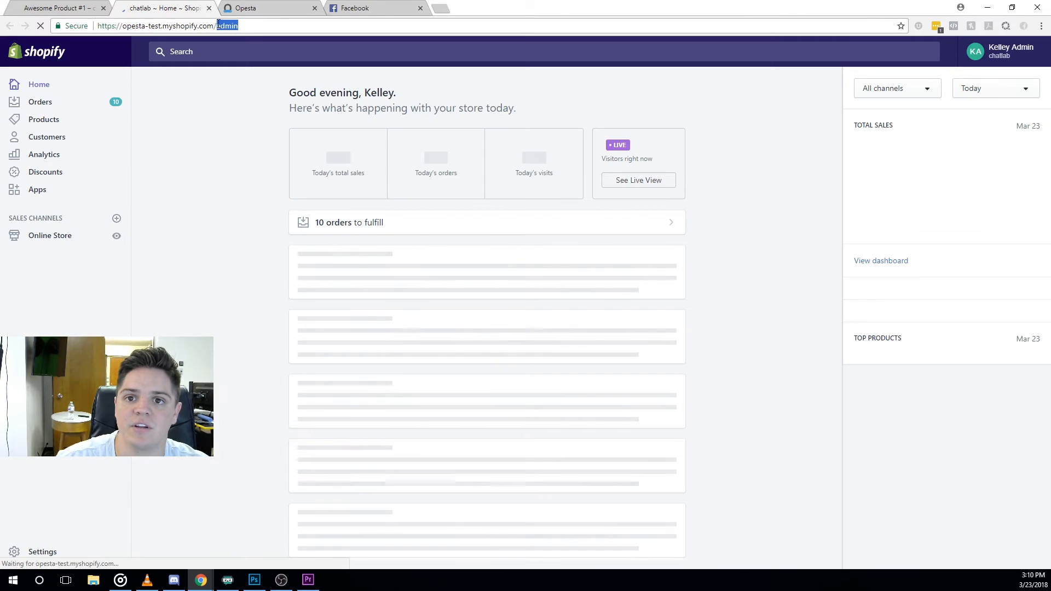
left_click(60, 7)
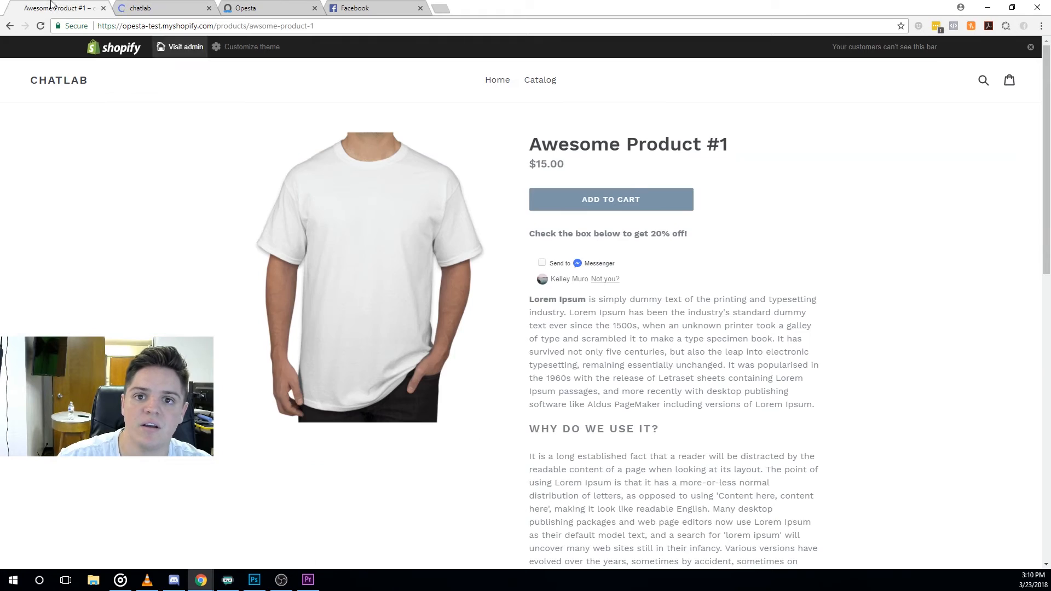
left_click(105, 49)
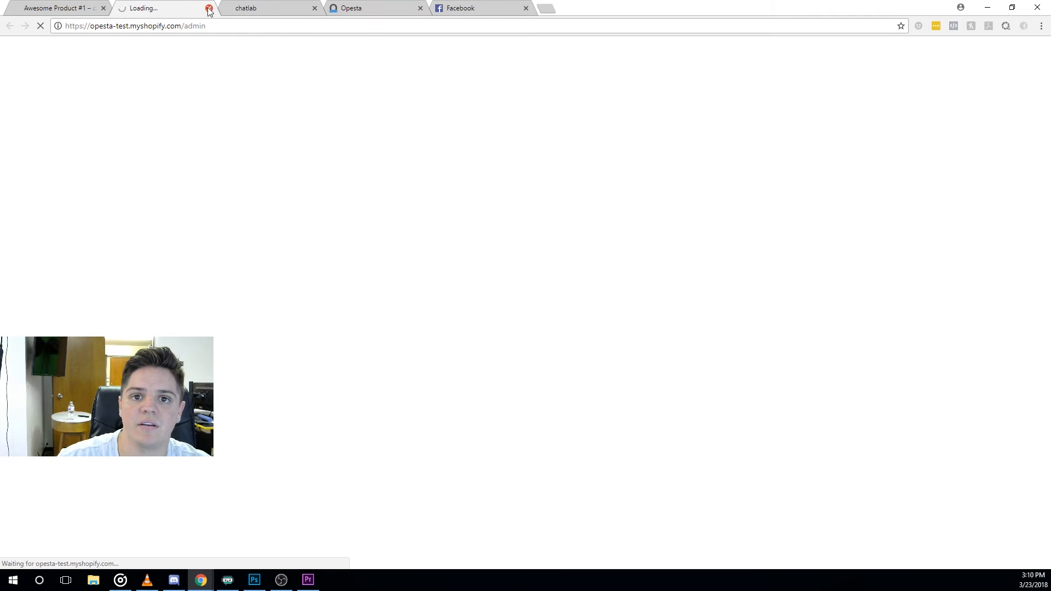
left_click(99, 9)
left_click(103, 8)
left_click(148, 7)
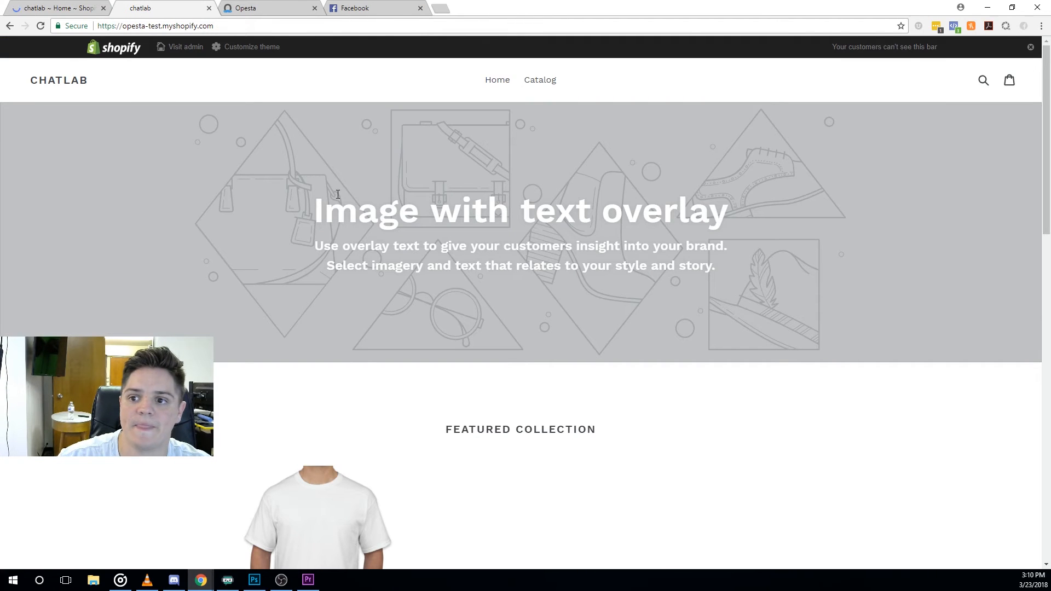
Open Awesome Product #1 from the full catalog, then check the Chat Lab message on Facebook.
left_click(543, 79)
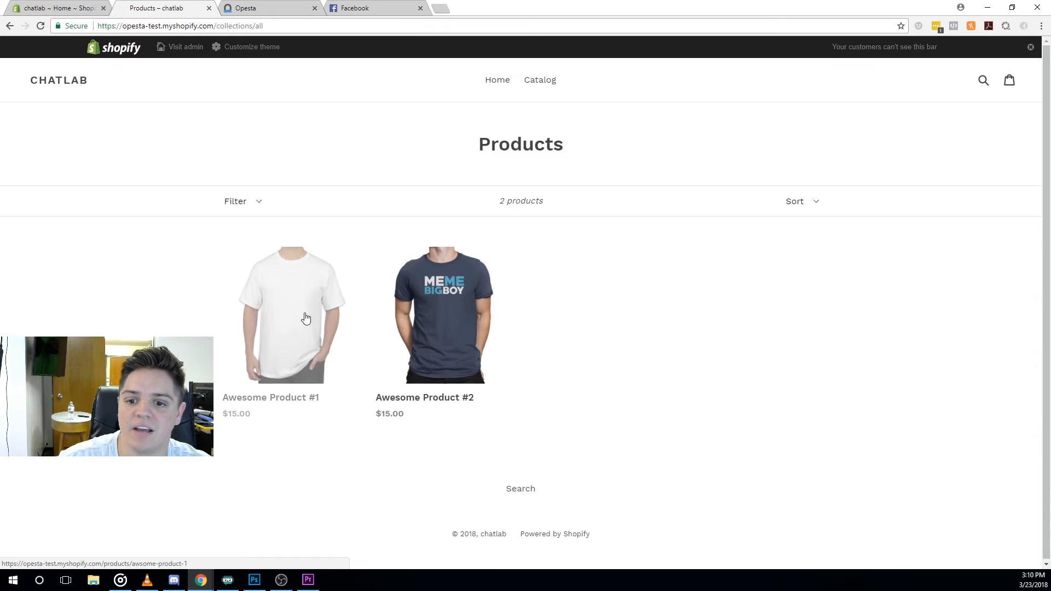
left_click(295, 313)
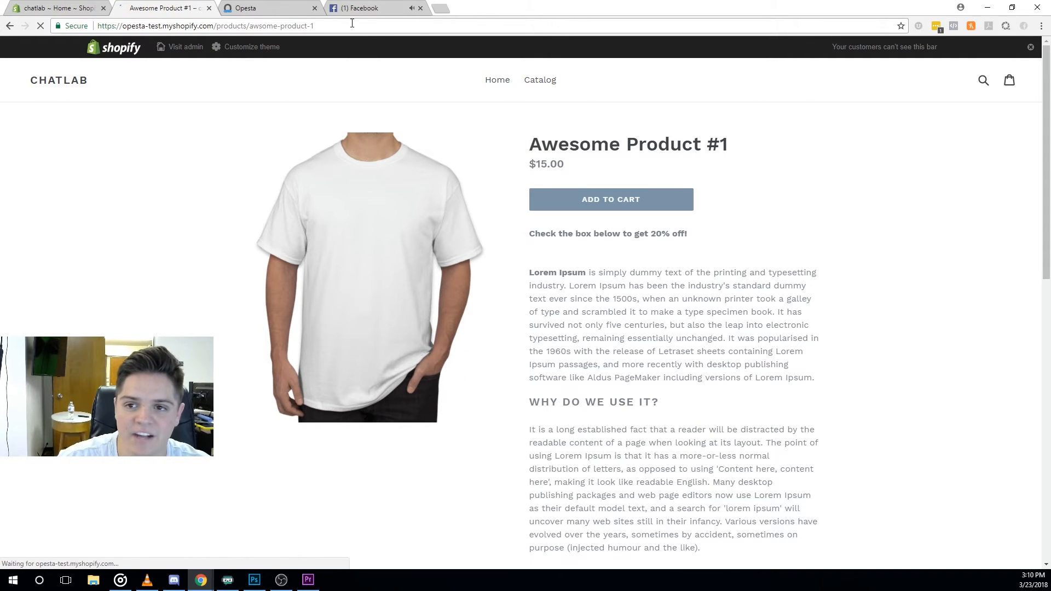
left_click(360, 9)
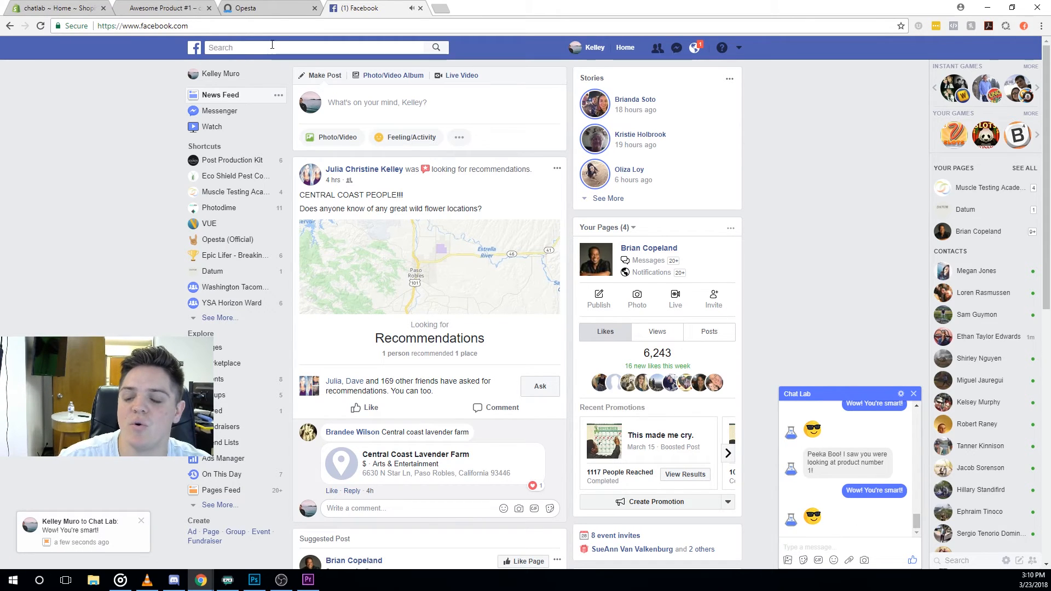
left_click(243, 5)
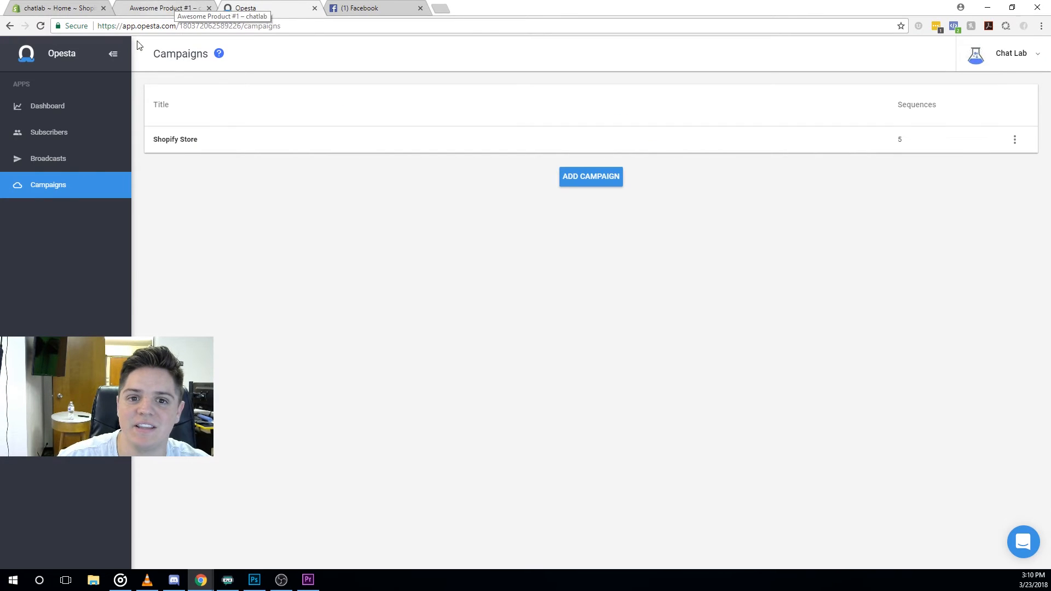
Inspect the subscriber's tags and sequences, then return to the Awesome Product #1 page.
left_click(71, 139)
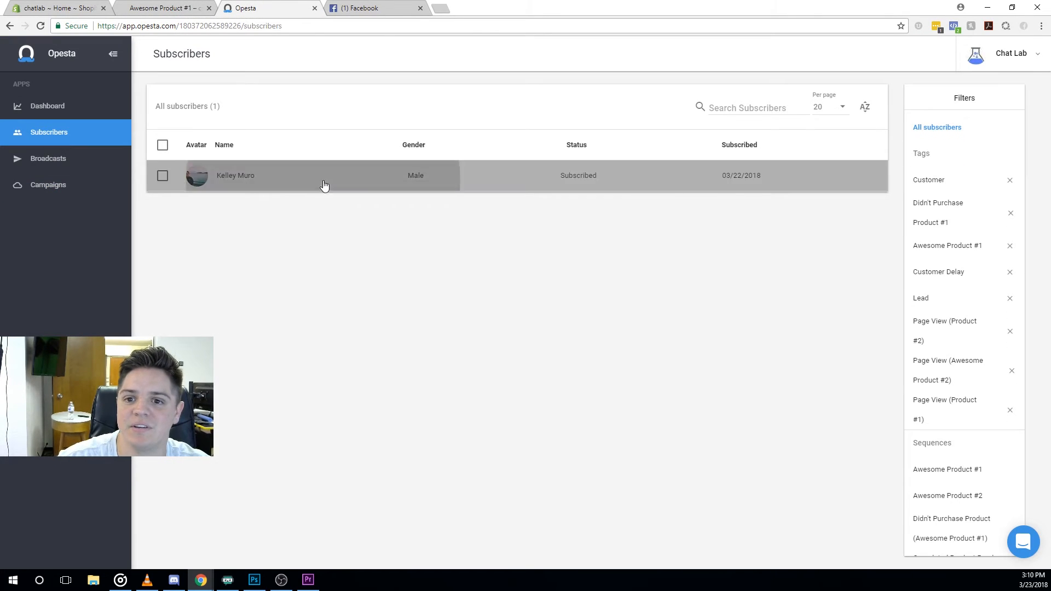
left_click(325, 184)
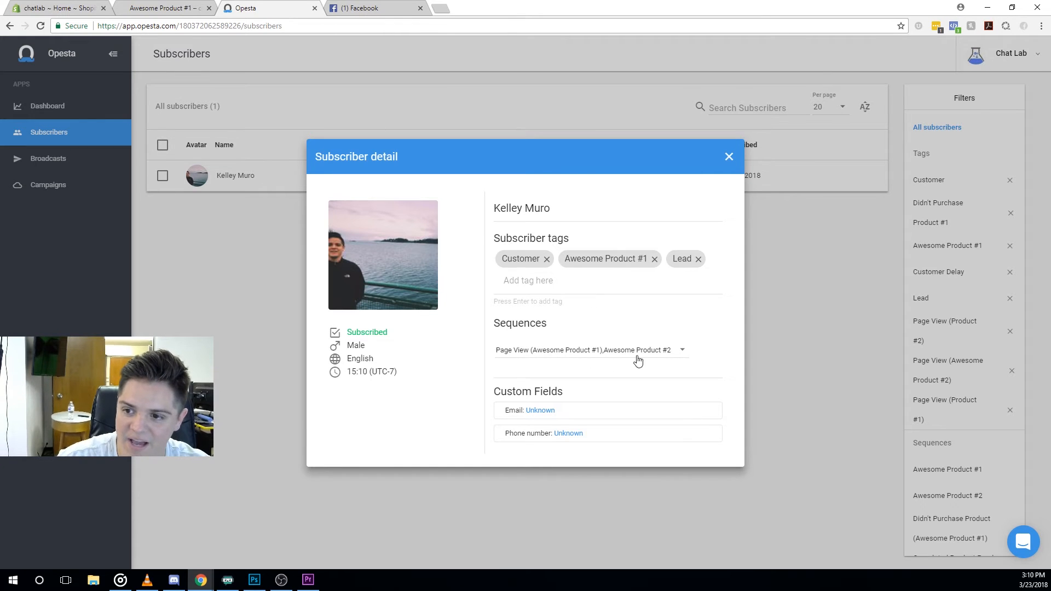
left_click(729, 157)
left_click(168, 6)
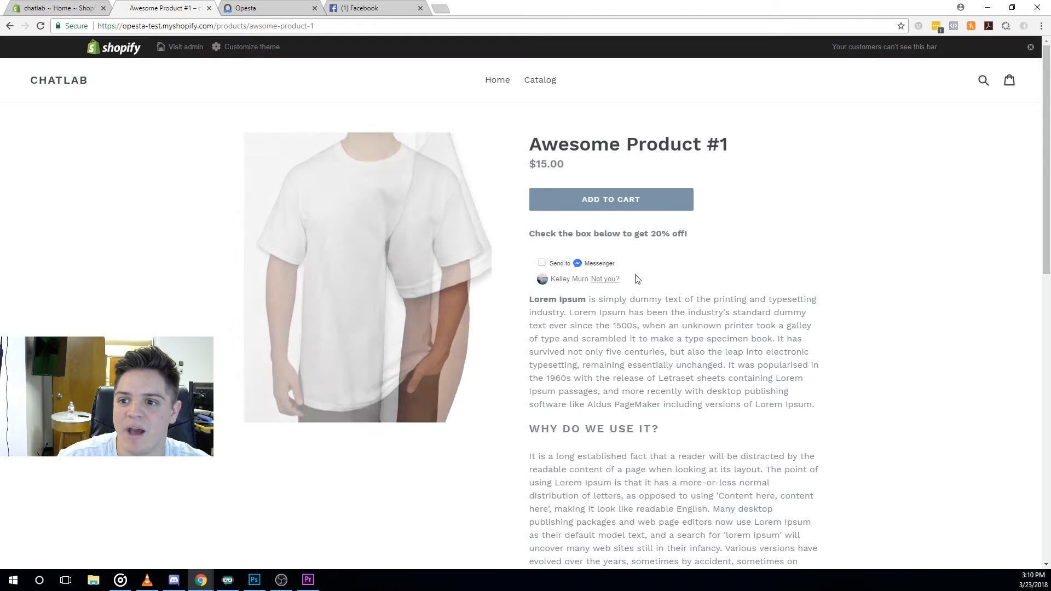
Add Awesome Product #1 to the cart, go to checkout and fill in the contact e-mail.
left_click(607, 207)
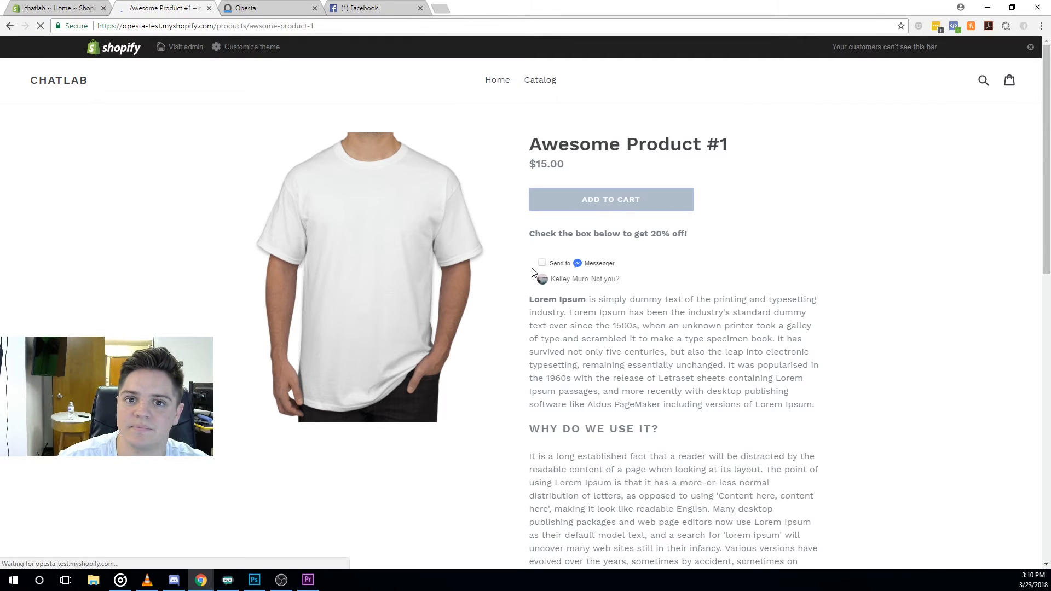
left_click(794, 404)
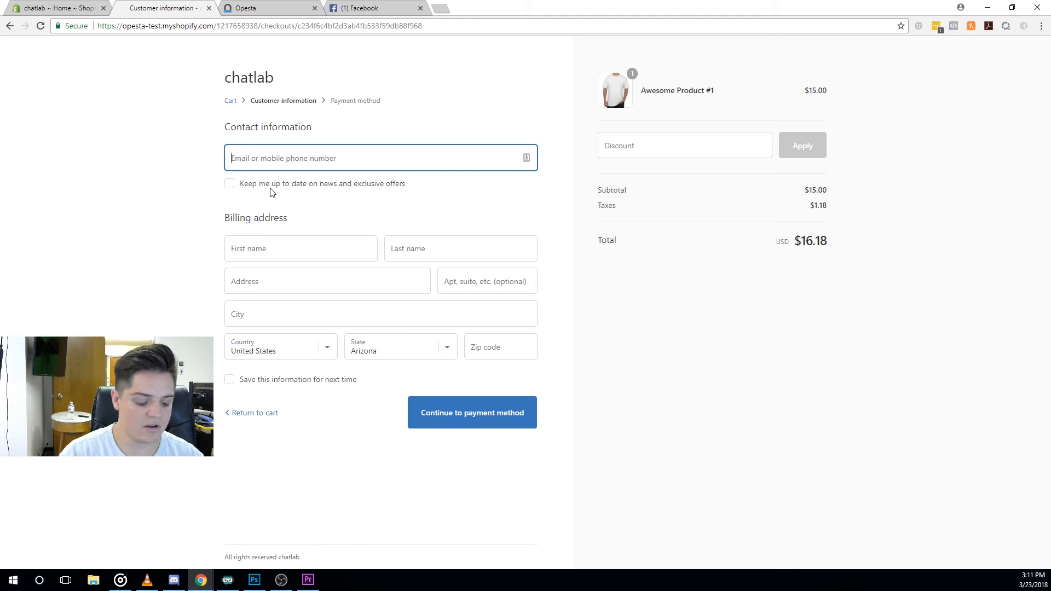
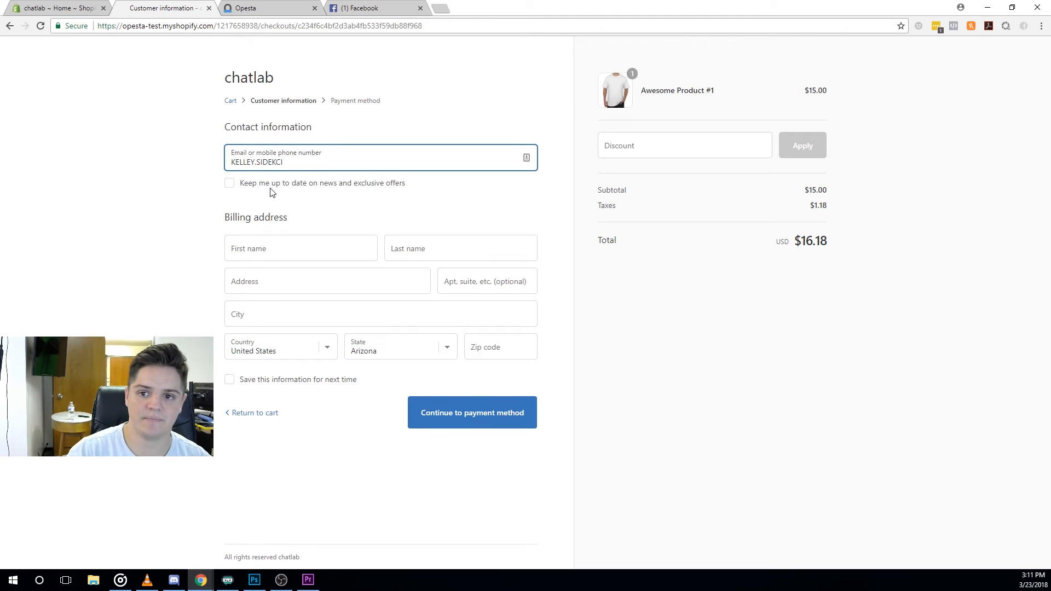
key("Down")
key("Return")
Fill in the billing first and last name, street address, city and zip code.
left_click(292, 248)
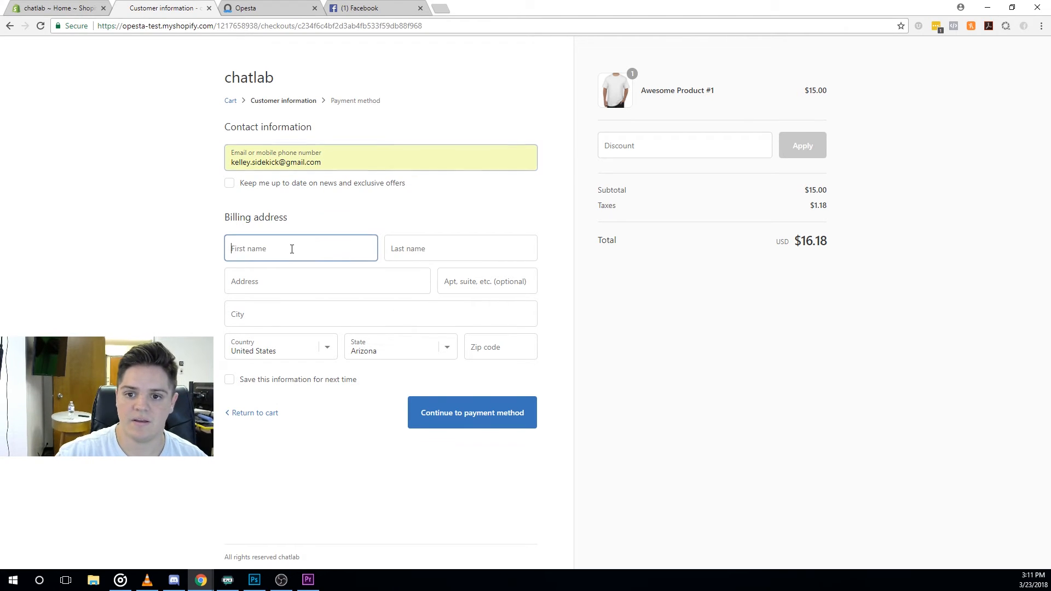
type("Fake")
key("Tab")
type("Name")
key("Tab")
type("1234")
key("Tab")
key("Tab")
type("Templ")
key("BackSpace")
type("e")
key("Tab")
left_click(484, 350)
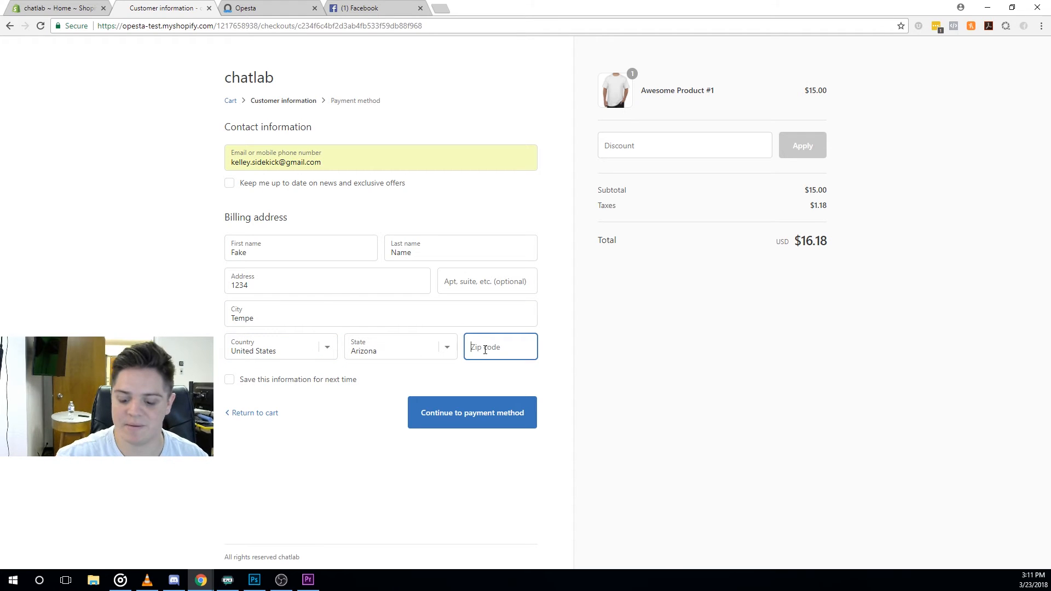
type("852341")
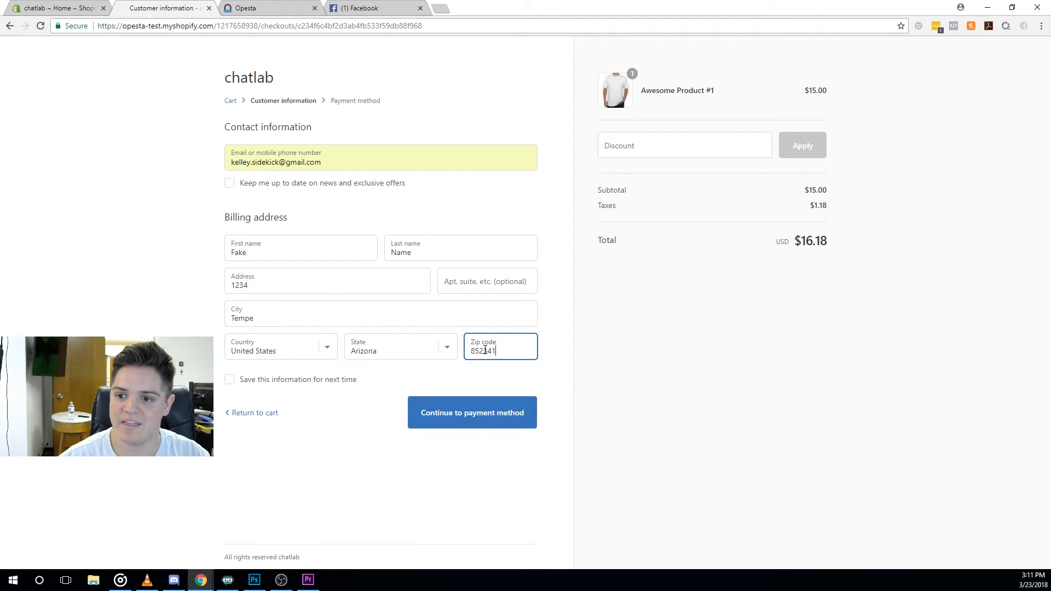
key("BackSpace")
Apply discount code FBOFFICIAL to bring the total to $0.00, and continue to payment.
left_click(649, 152)
type("fbofficial")
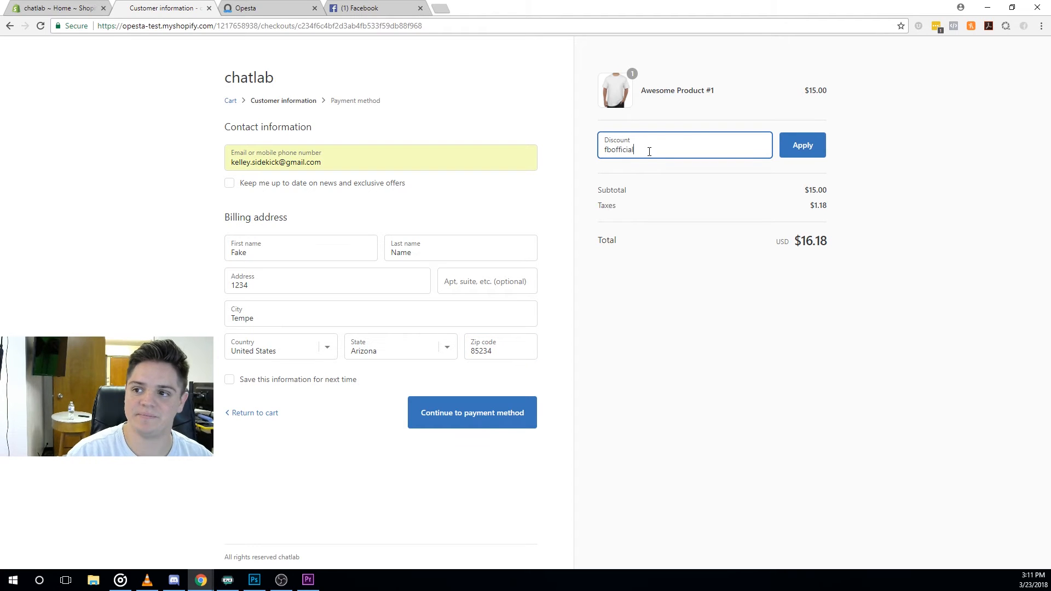
left_click(802, 145)
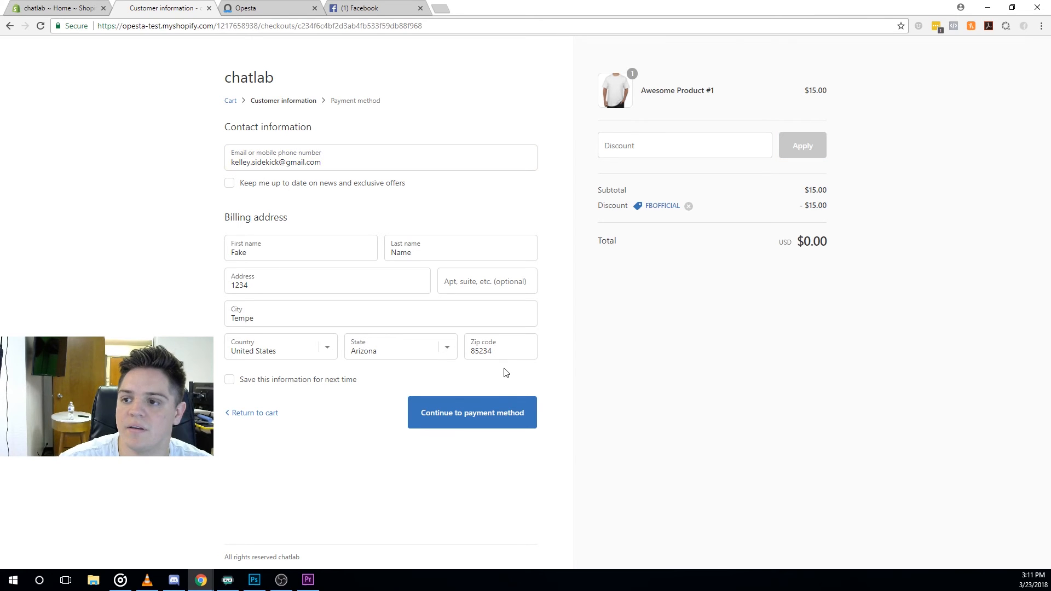
left_click(502, 414)
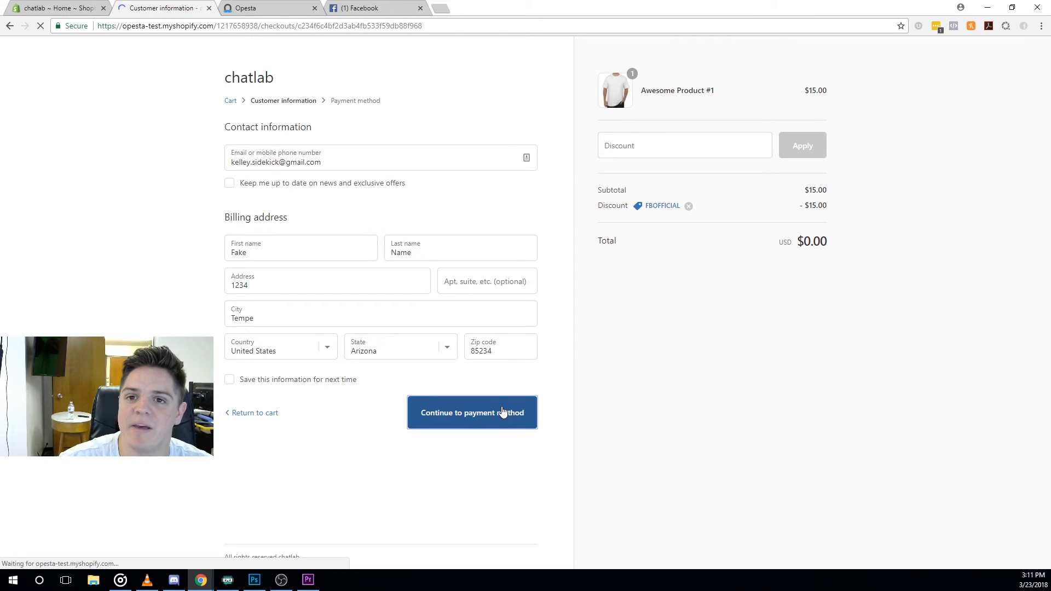
Place the $0.00 order and, once confirmed, view the Chat Lab conversation on Facebook.
left_click(510, 360)
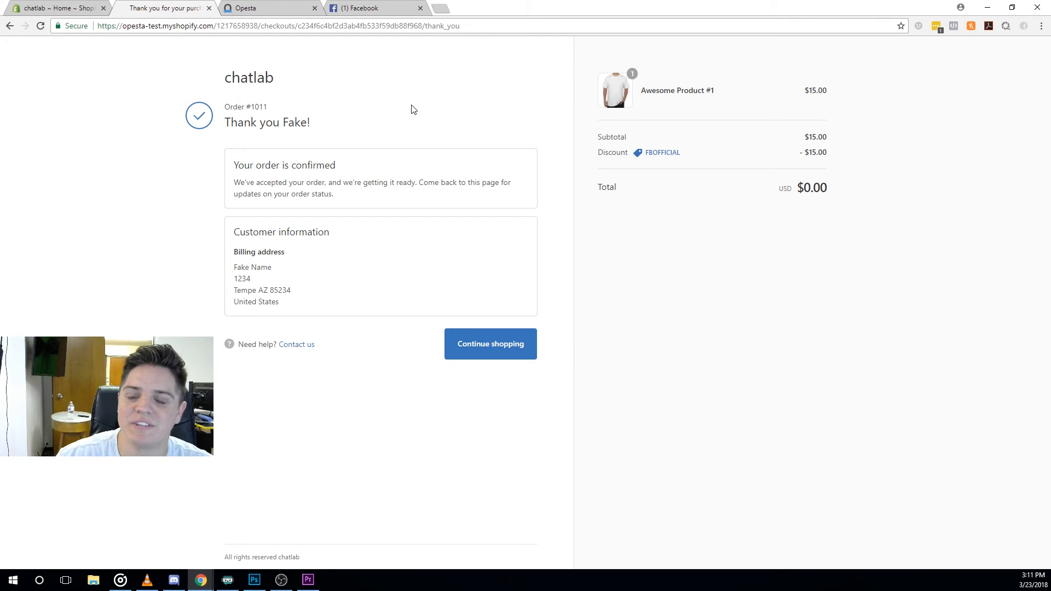
left_click(359, 8)
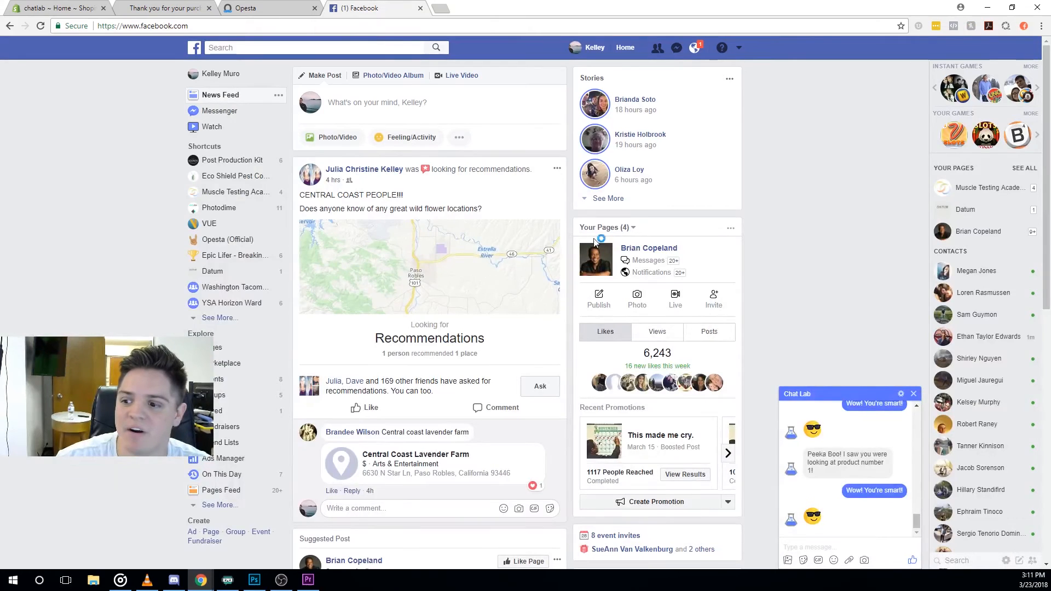
Glance at the order confirmation, then subscribe the contact to the Awesome Product #1 sequence in Opesta.
left_click(205, 13)
left_click(85, 9)
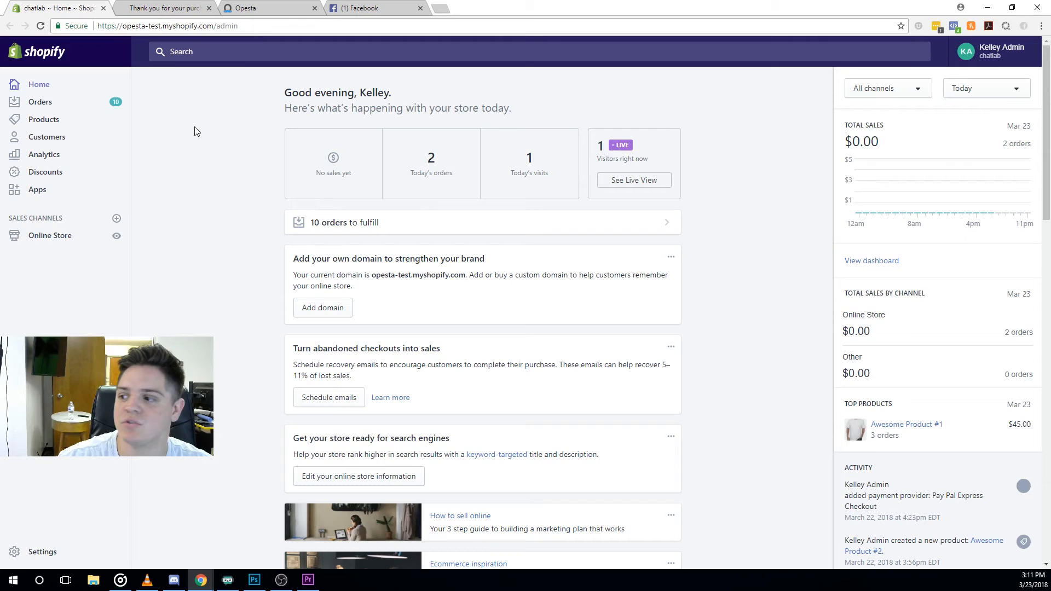
left_click(186, 10)
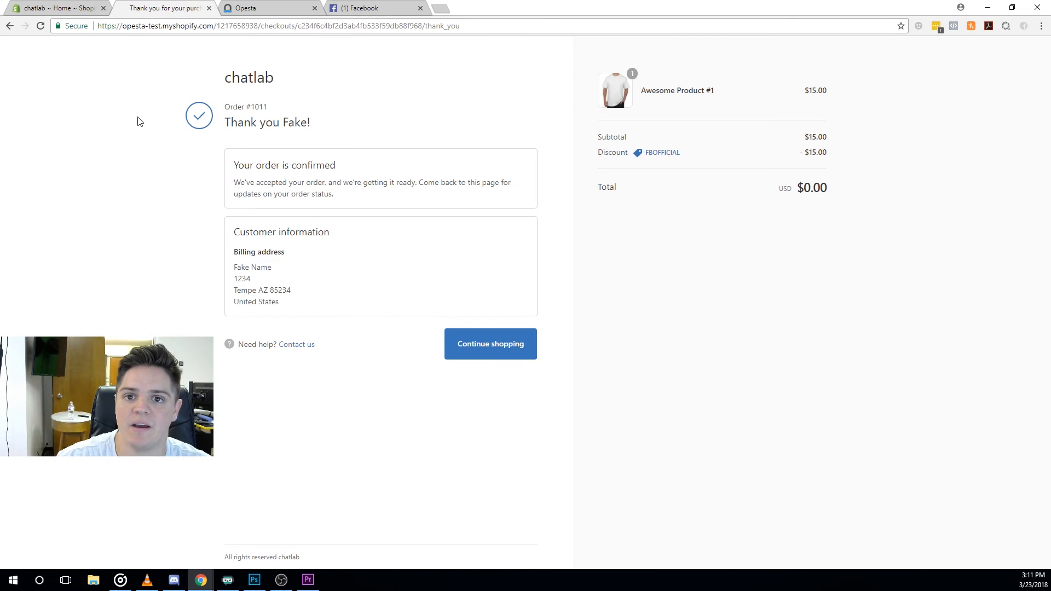
left_click(235, 14)
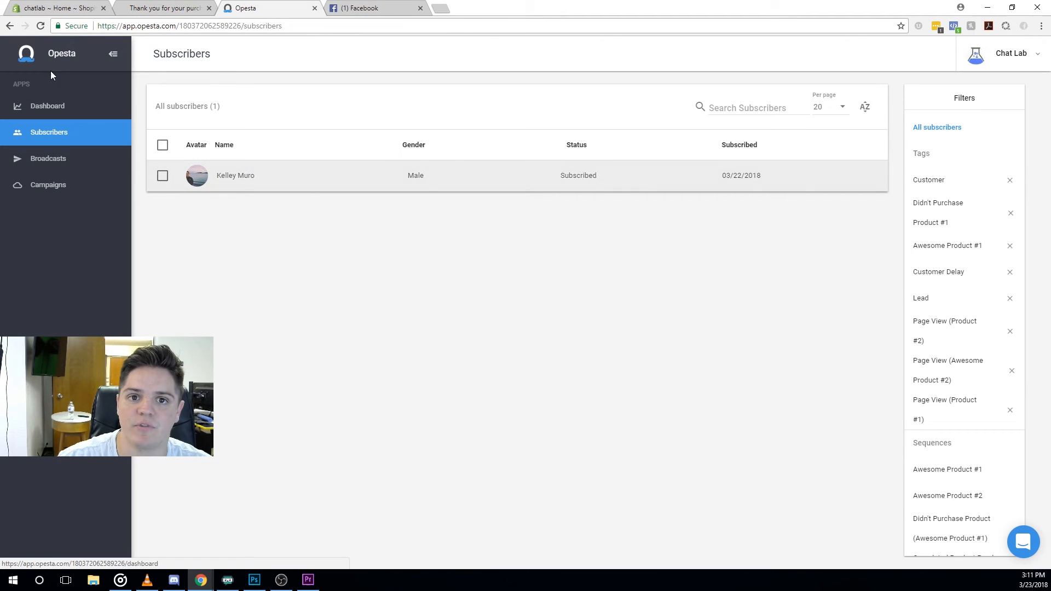
left_click(41, 25)
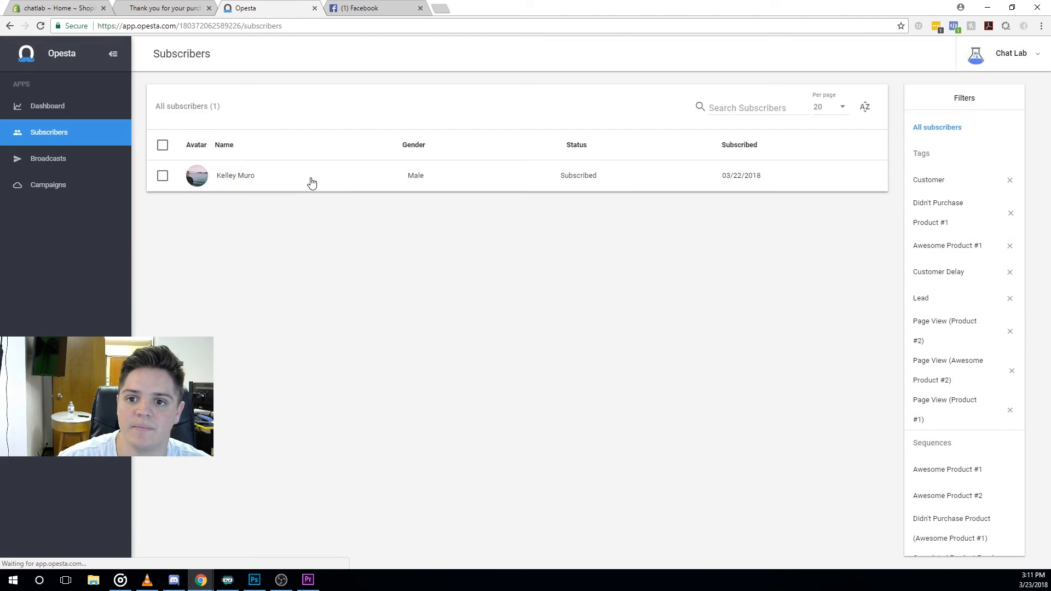
left_click(311, 182)
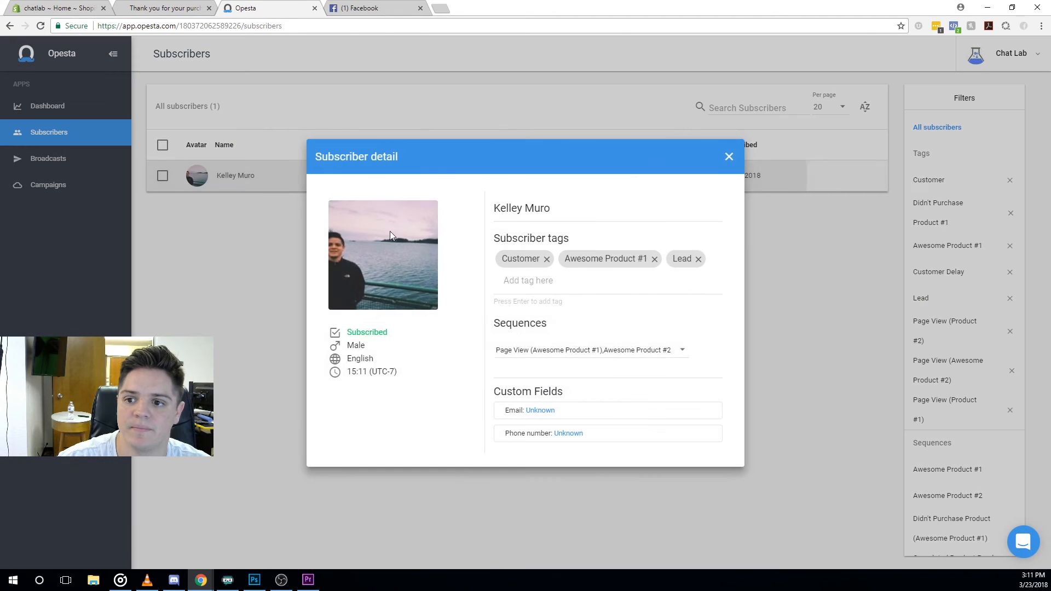
left_click(680, 351)
left_click(487, 401)
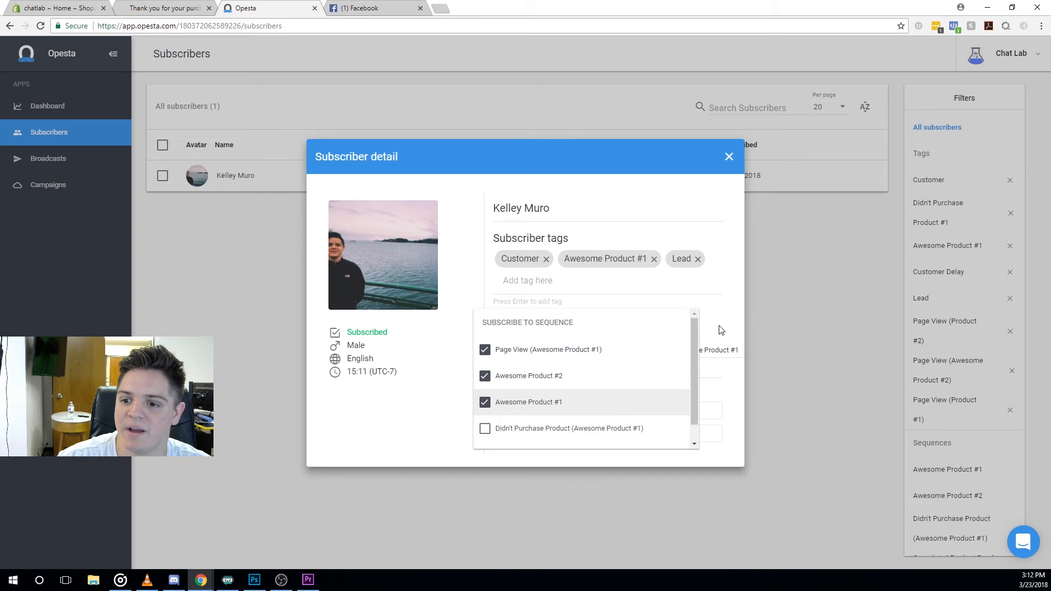
left_click(733, 297)
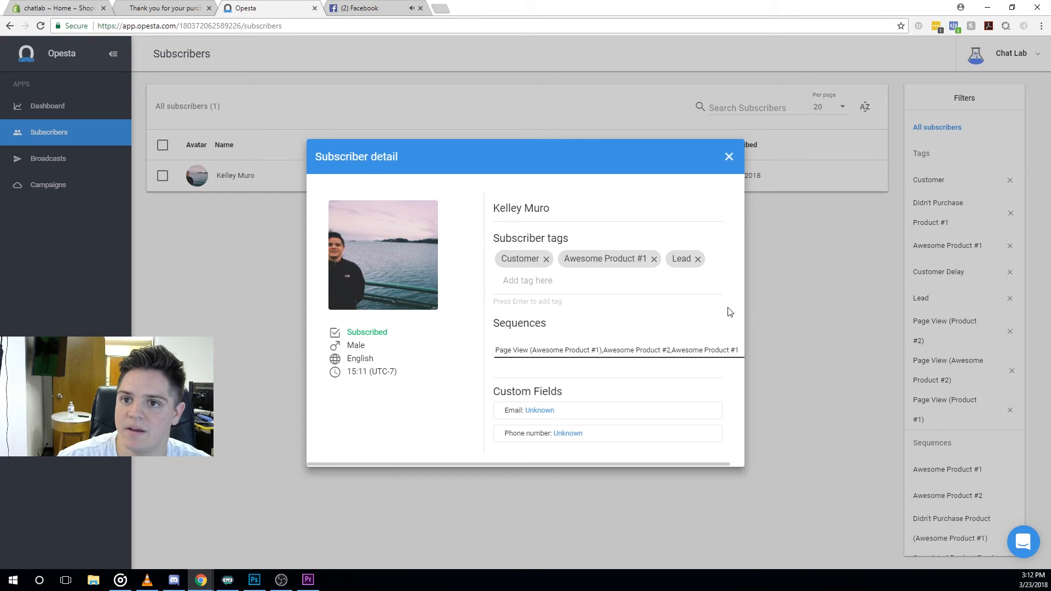
Reply 'Thanks so much!' to the Chat Lab bot on Facebook, then close the subscriber details.
key("ctrl+Tab")
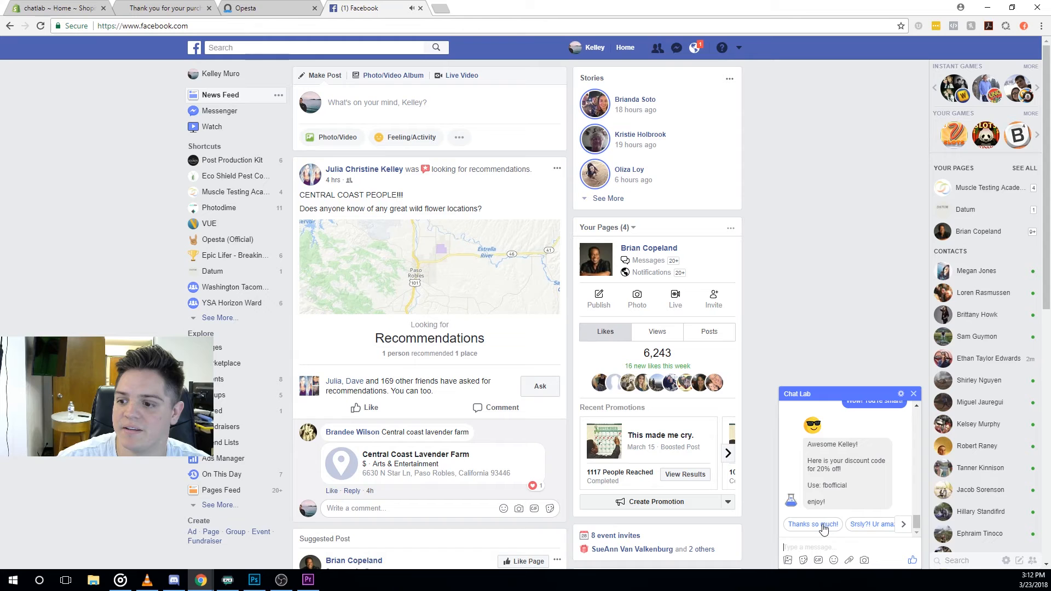
left_click(813, 524)
key("ctrl+shift+Tab")
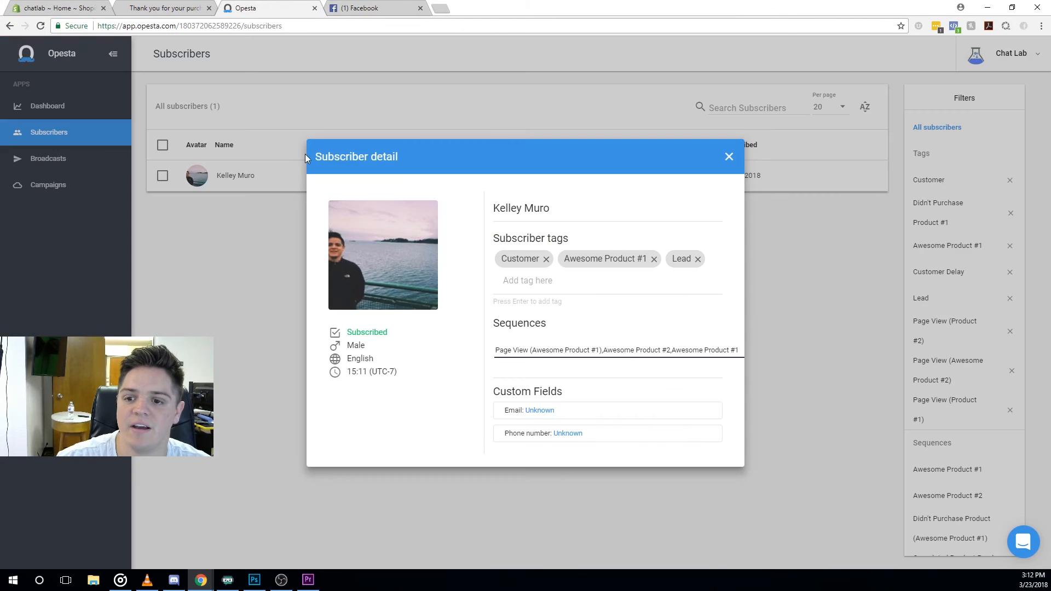
left_click(729, 157)
left_click(50, 186)
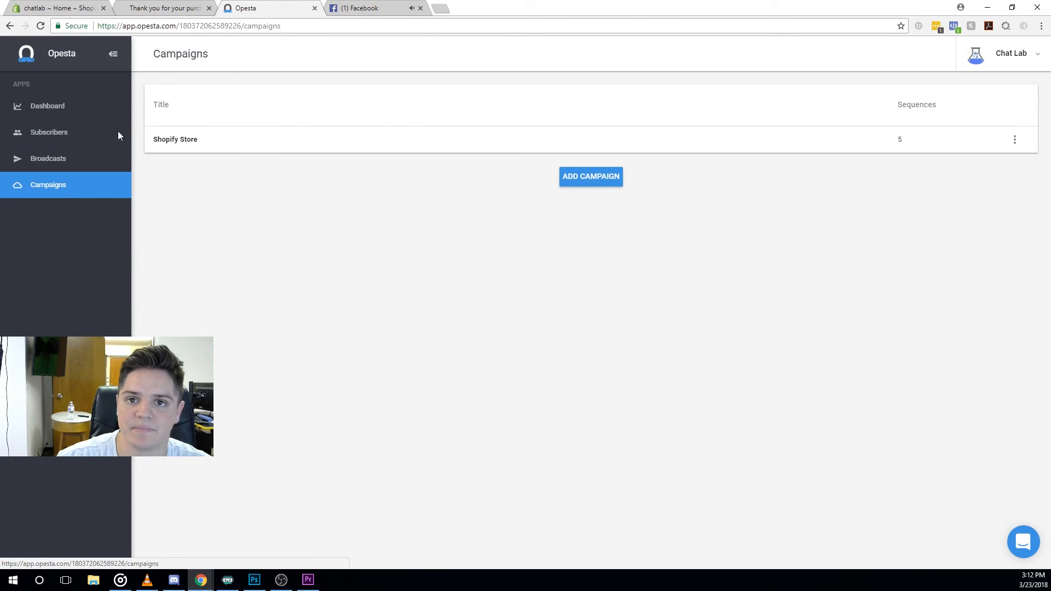
Open the Shopify admin's product list and close the order confirmation tab.
left_click(167, 8)
left_click(30, 7)
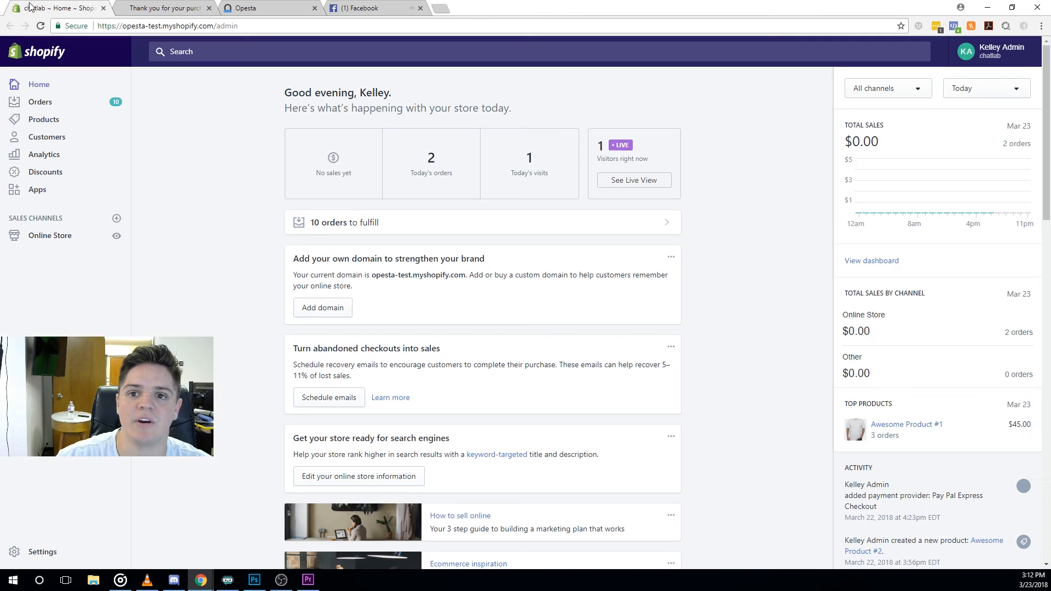
left_click(126, 153)
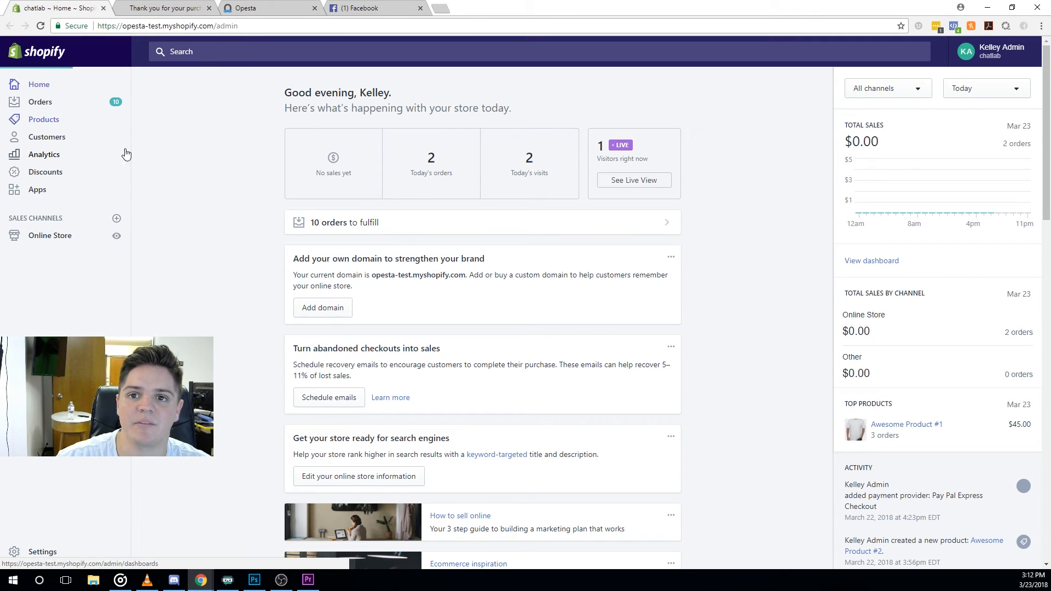
left_click(209, 8)
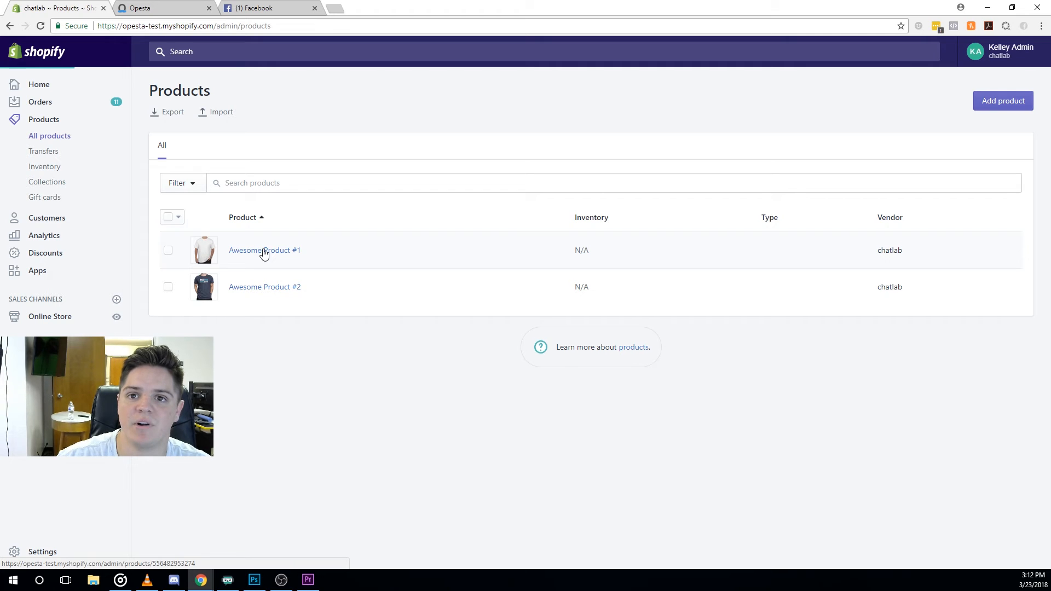
left_click(261, 8)
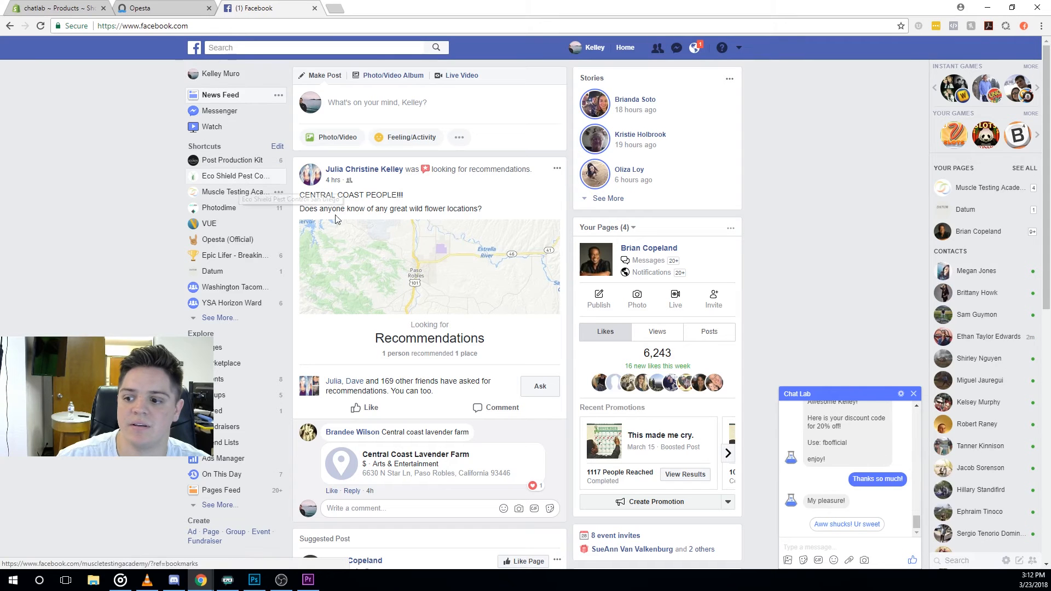
Recheck the subscriber's sequences in Opesta, then view Awesome Product #1 on the live storefront.
left_click(144, 8)
left_click(62, 133)
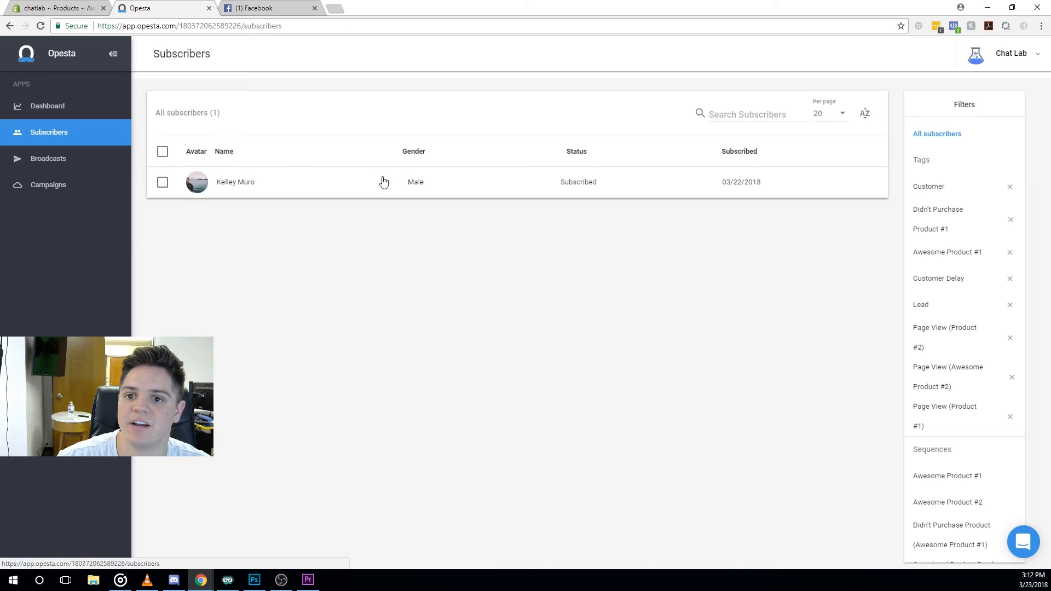
left_click(378, 186)
left_click(617, 349)
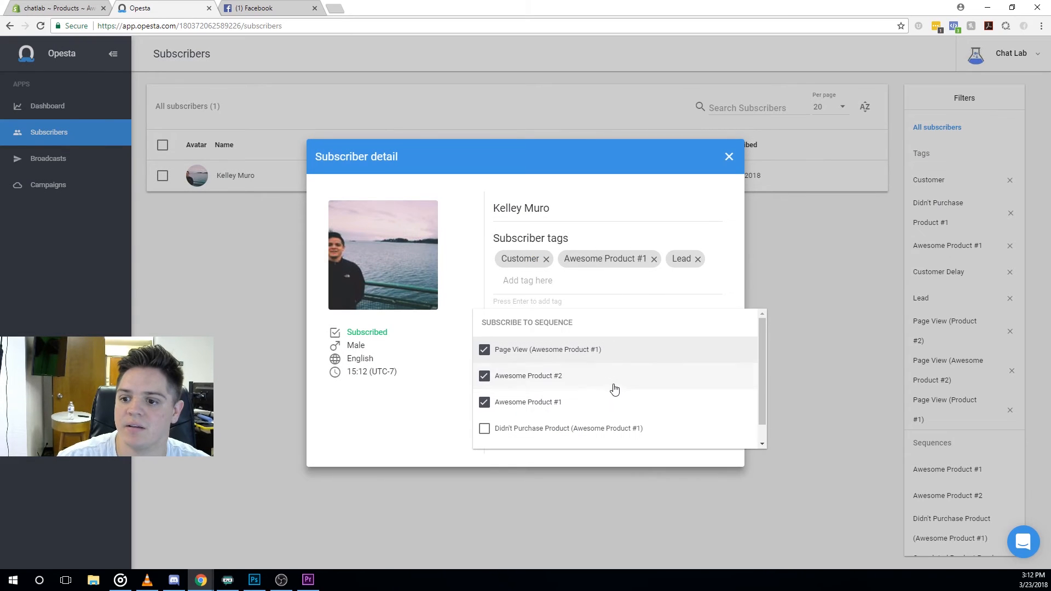
left_click(729, 157)
left_click(729, 157)
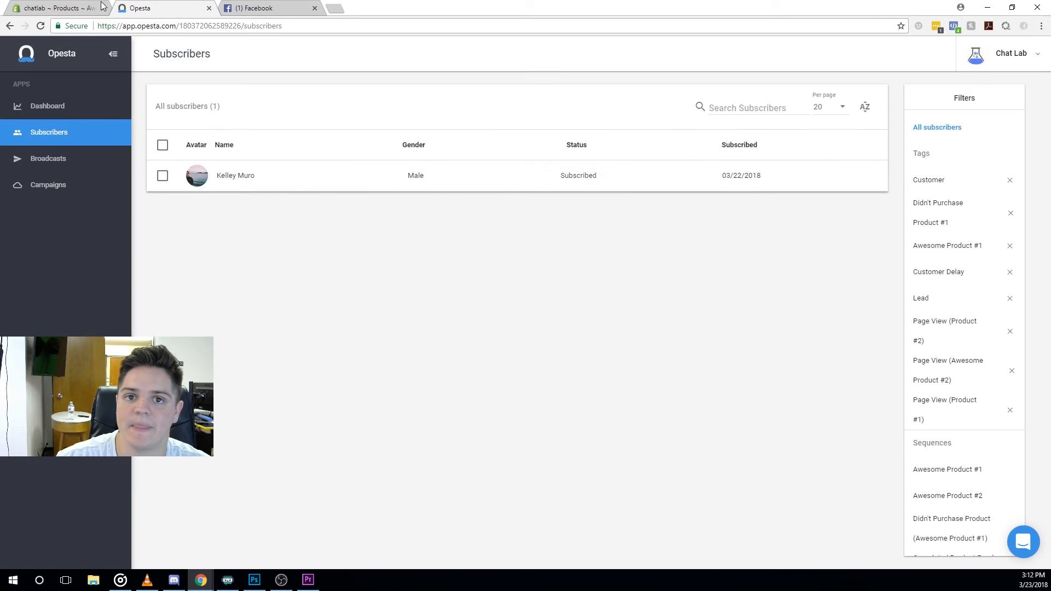
left_click(60, 9)
left_click(407, 128)
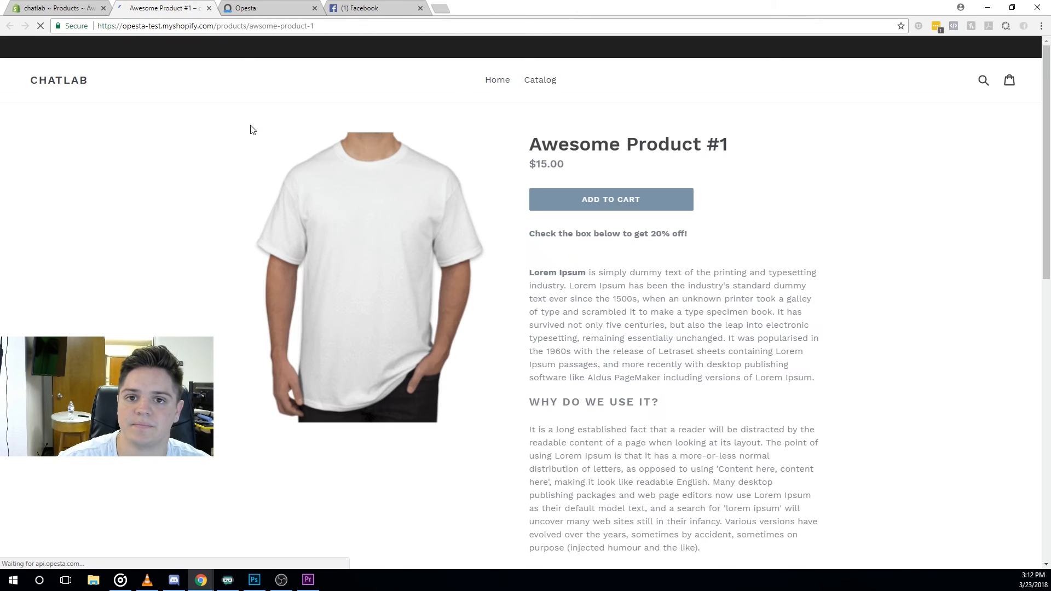
Add Awesome Product #1 to the cart, check out, and fill in the contact e-mail.
left_click(617, 203)
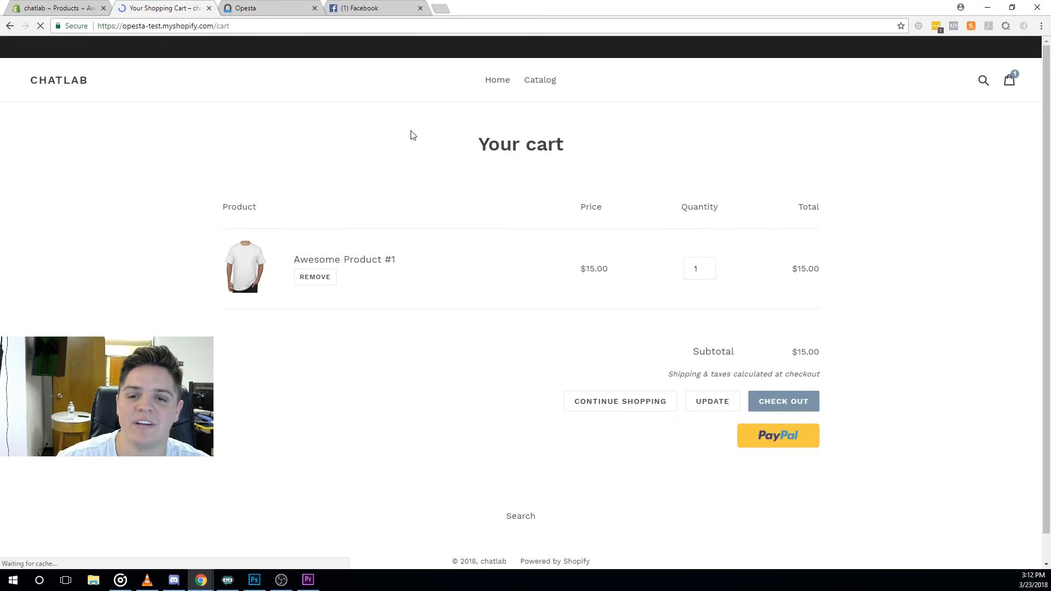
left_click(789, 403)
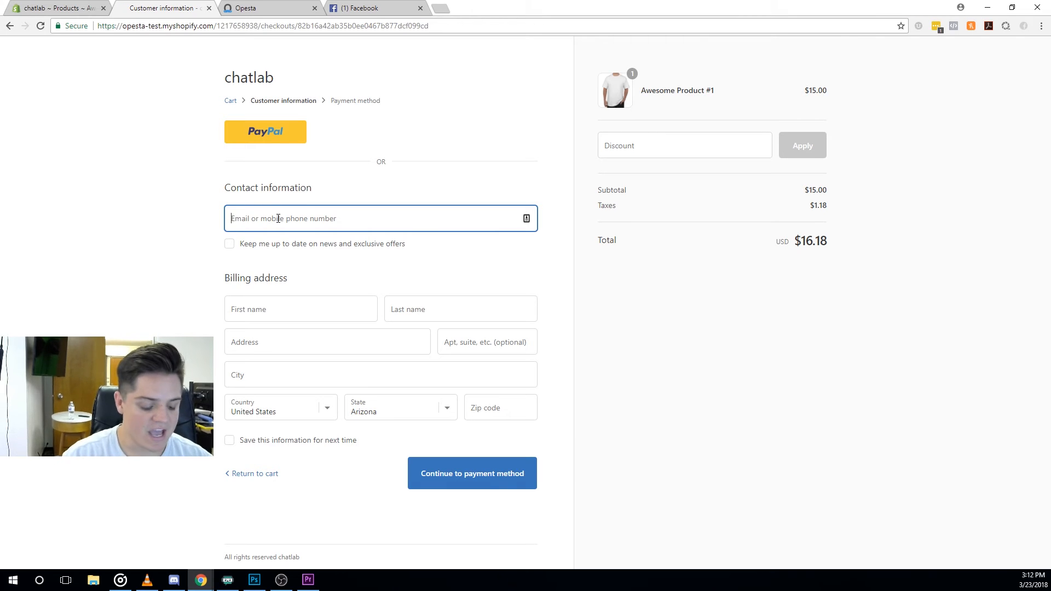
key("Down")
key("Return")
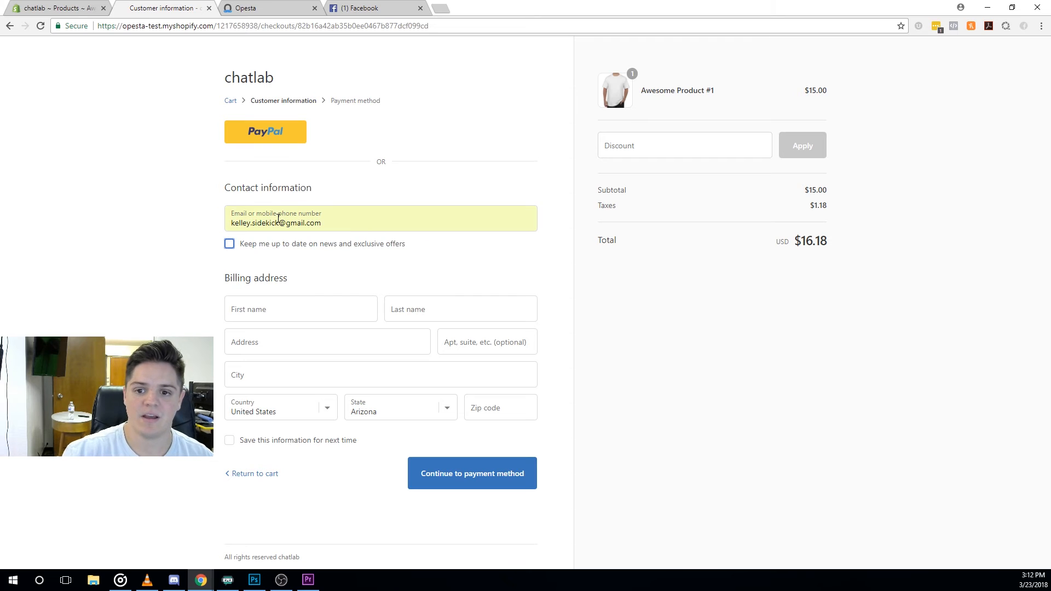
Enter the test buyer's billing first and last name, street address, city and ZIP code.
left_click(274, 317)
type("Fake")
key("Tab")
type("Muro")
key("Tab")
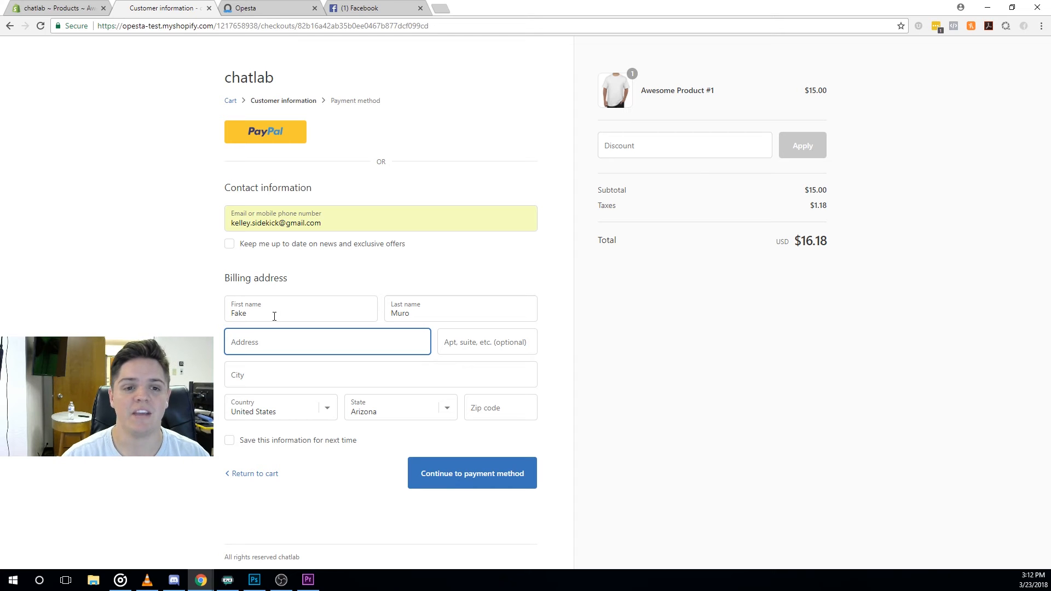
type("1234")
key("Tab")
type("Tempe")
key("Tab")
key("Tab")
key("Tab")
type("85234")
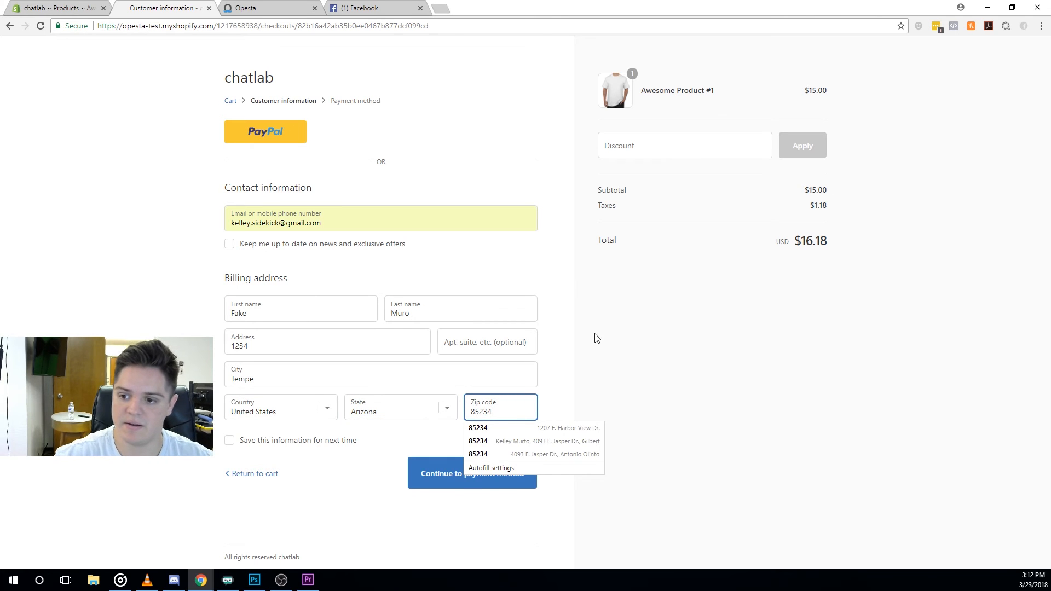
Apply the FBOFFICIAL discount code, dropping the total from $16.18 to $0.00, and continue.
left_click(643, 144)
type("fbof")
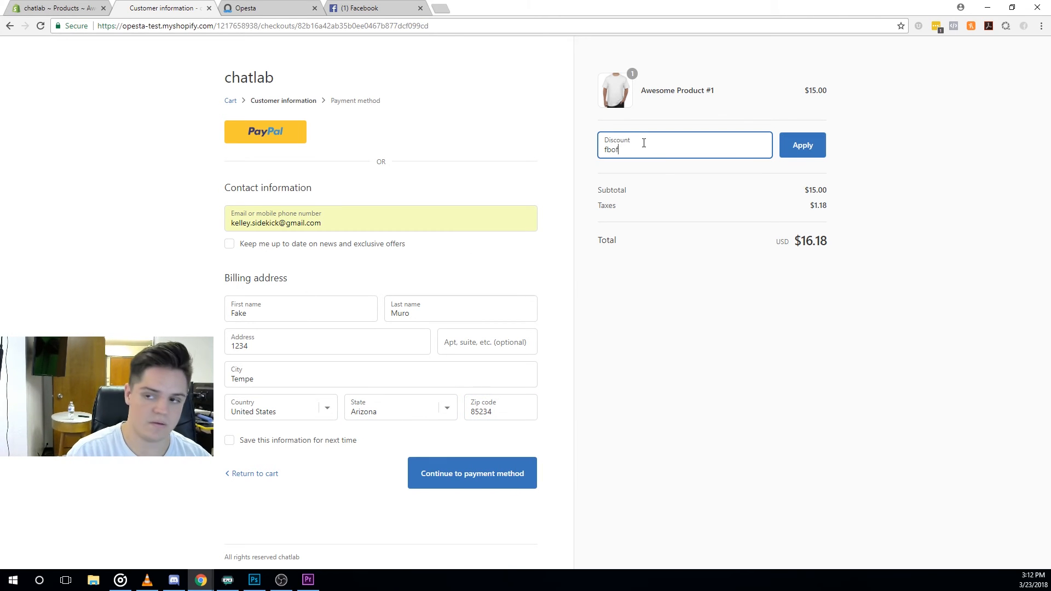
key("Return")
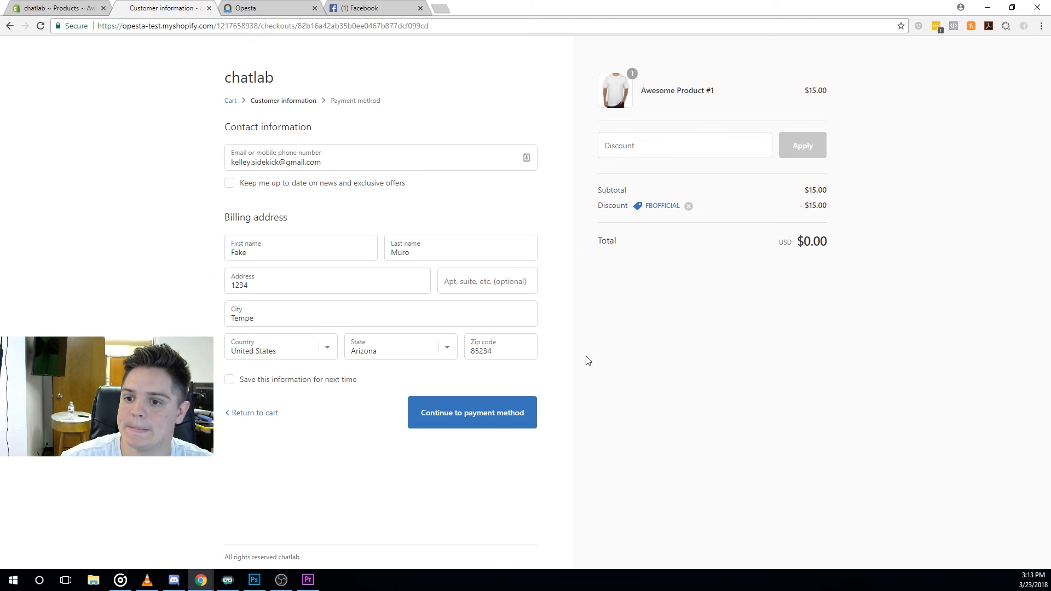
left_click(495, 413)
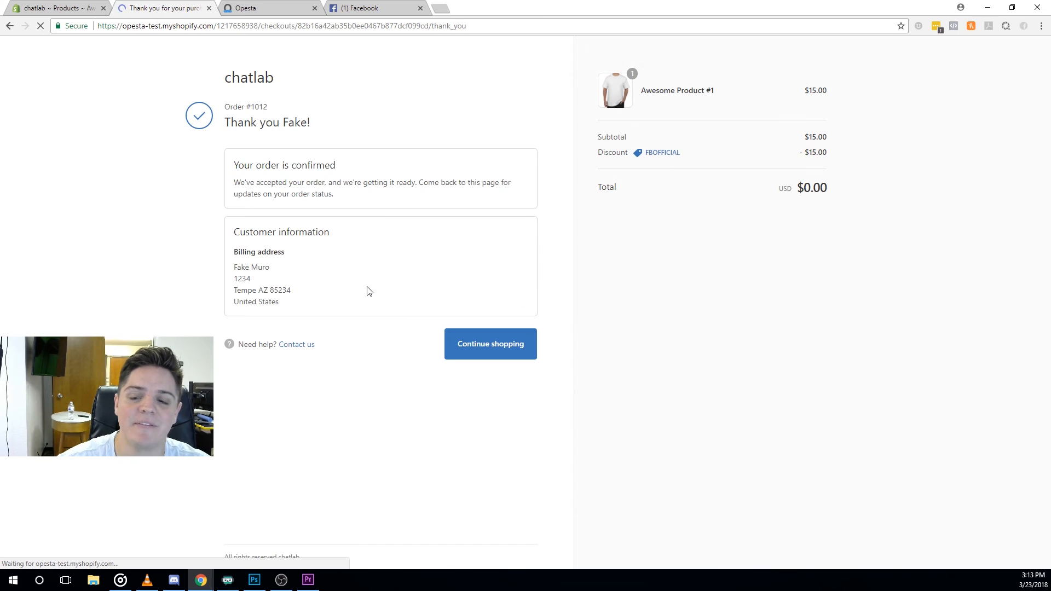
Send the 'No! ur the coolest!' quick reply to the Chat Lab bot in Messenger.
left_click(373, 8)
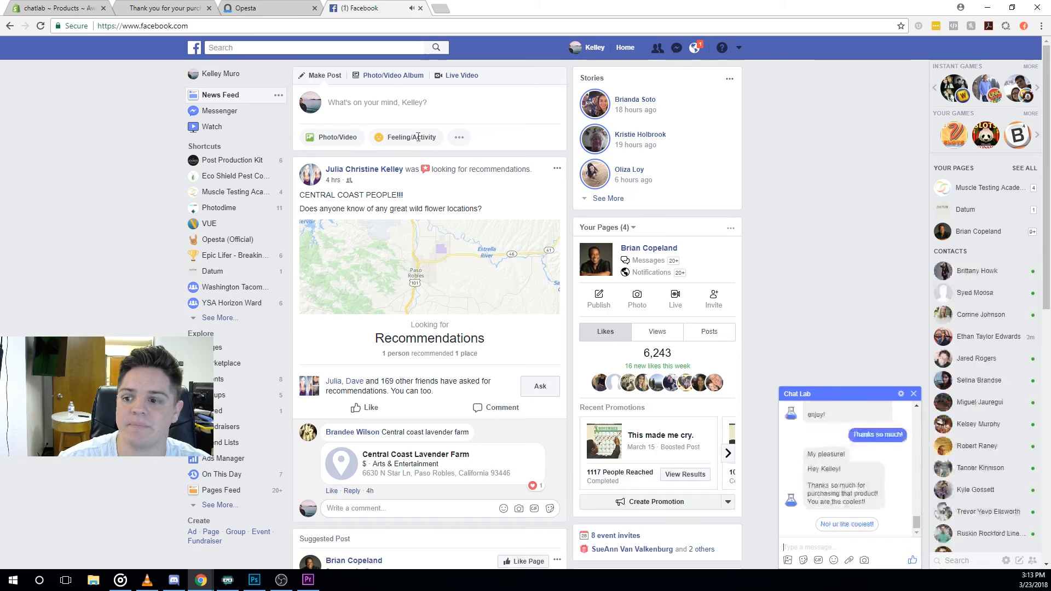
left_click(847, 524)
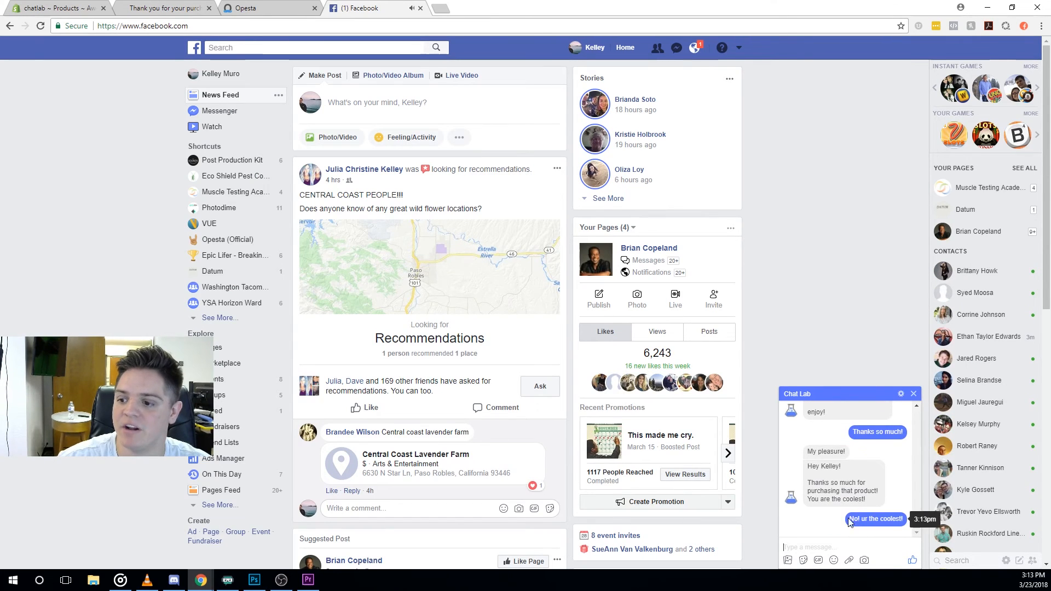
left_click(236, 9)
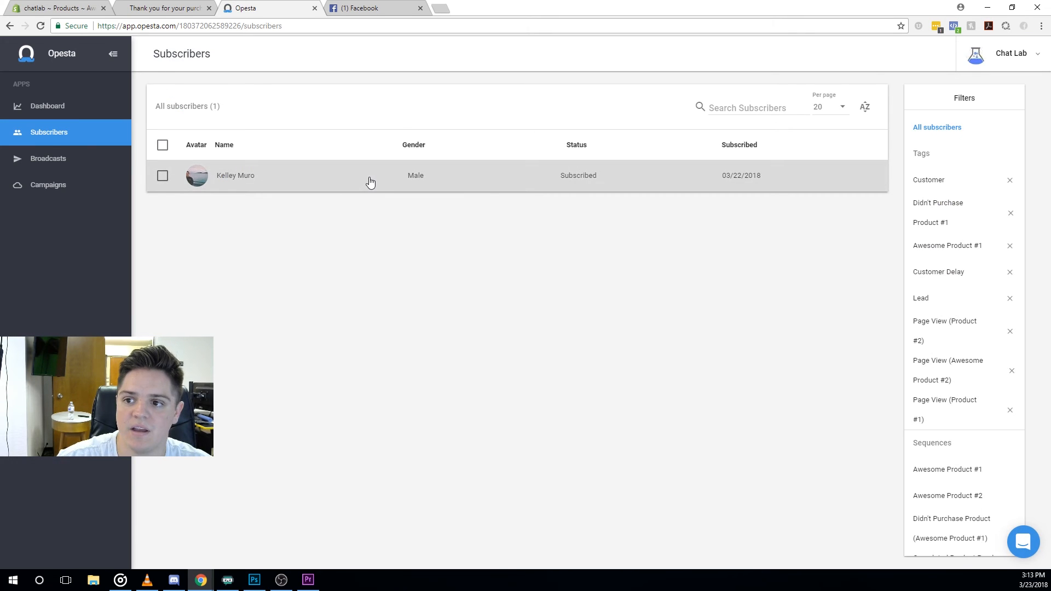
Check the subscriber's sequence memberships to confirm Awesome Product #1 is no longer listed.
left_click(369, 177)
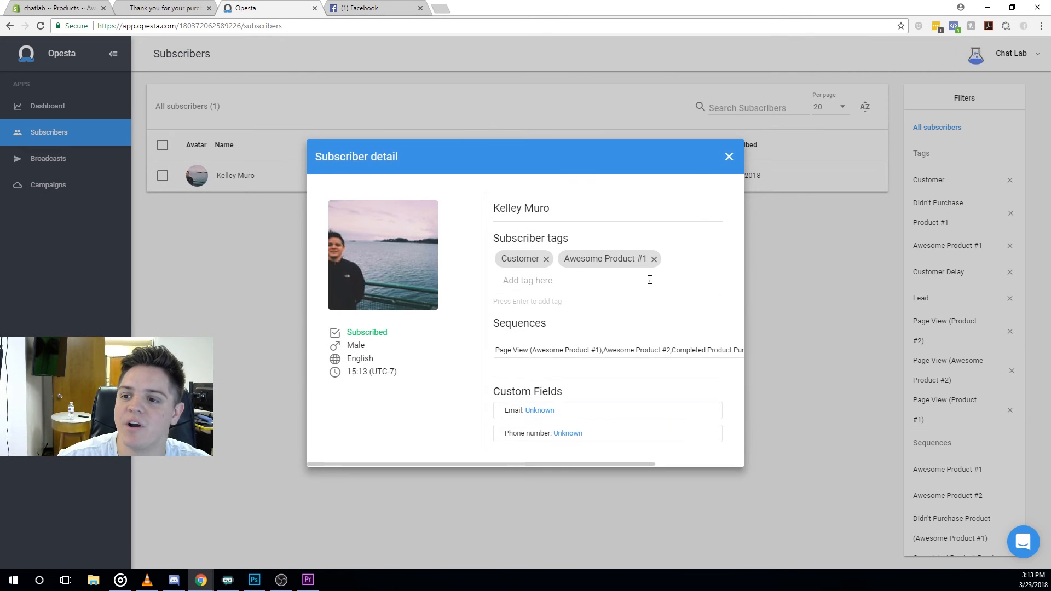
left_click(626, 348)
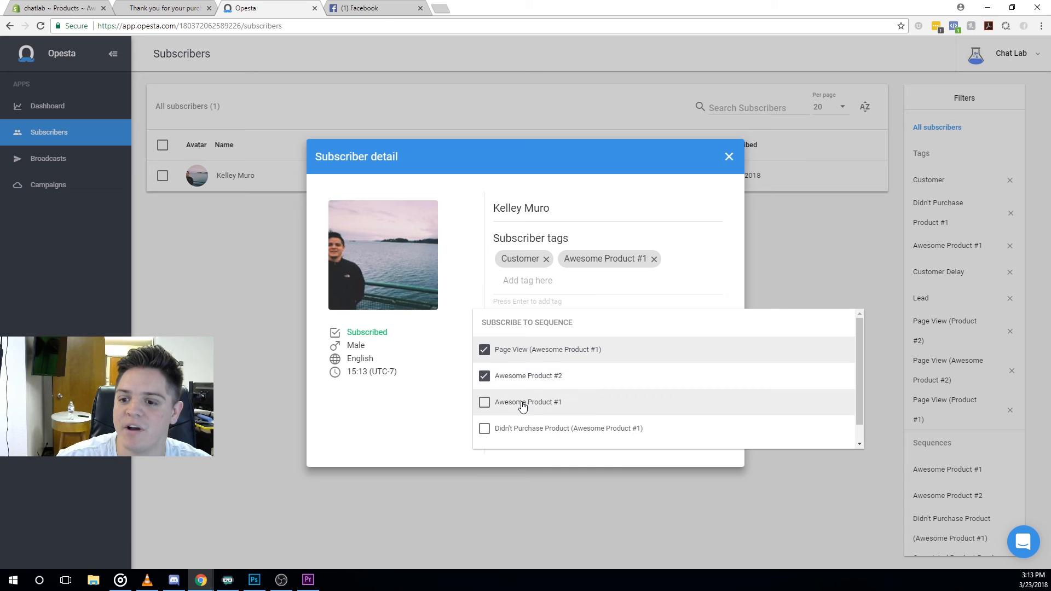
left_click(729, 157)
left_click(728, 157)
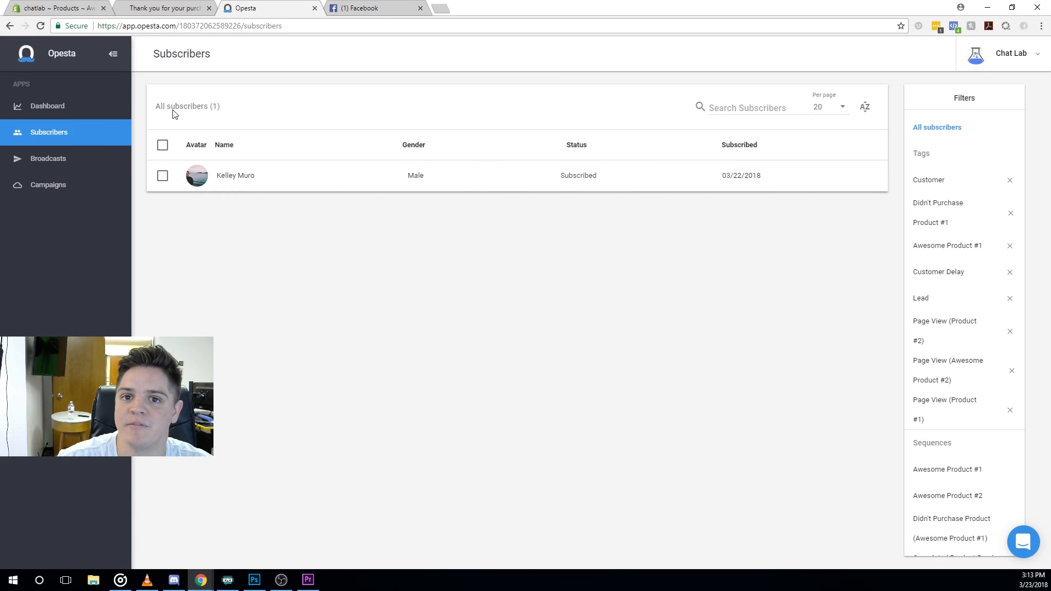
left_click(165, 6)
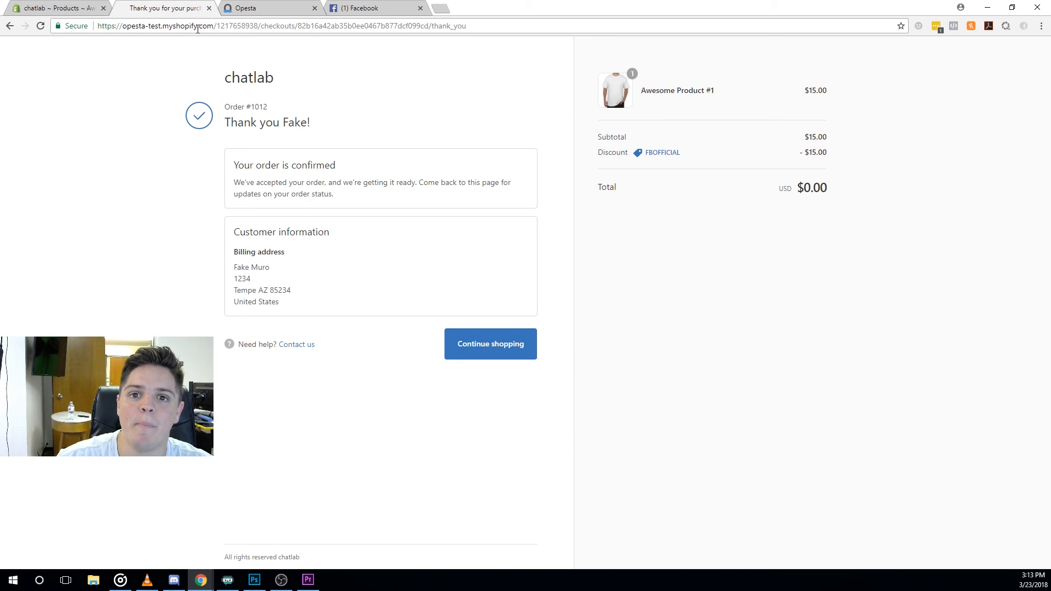
Trim the checkout URL to the store domain and open Awesome Product #1 from the Catalog.
left_click_drag(219, 26, 467, 26)
key("BackSpace")
key("Return")
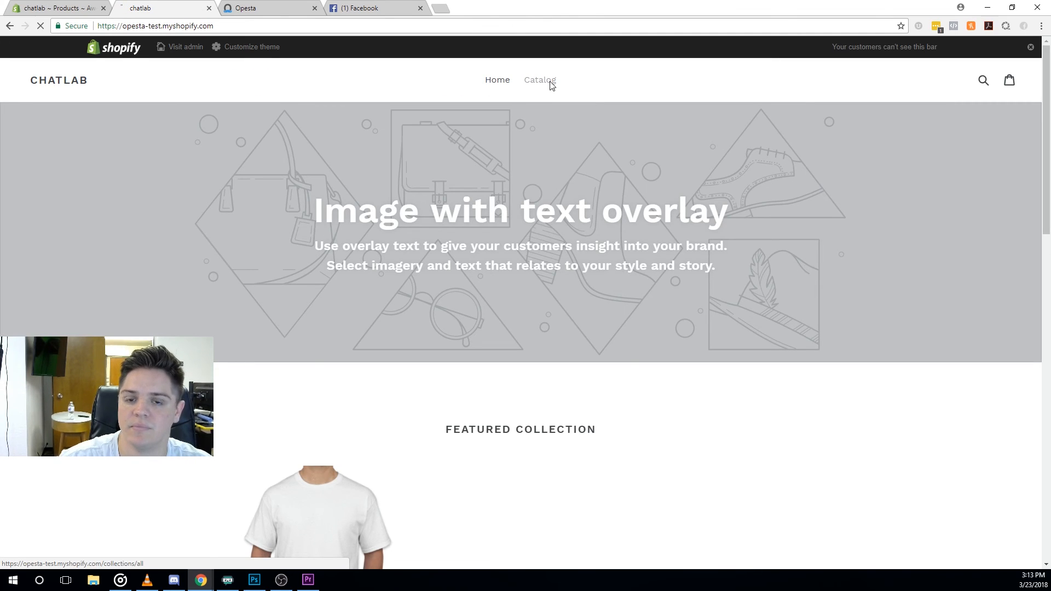
left_click(539, 80)
left_click(307, 304)
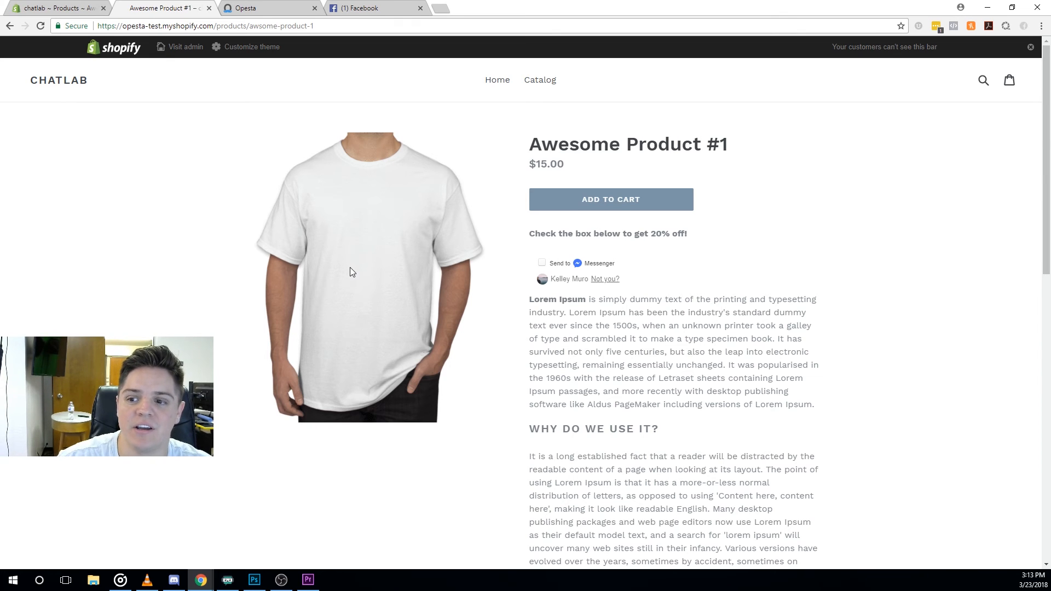
left_click(364, 8)
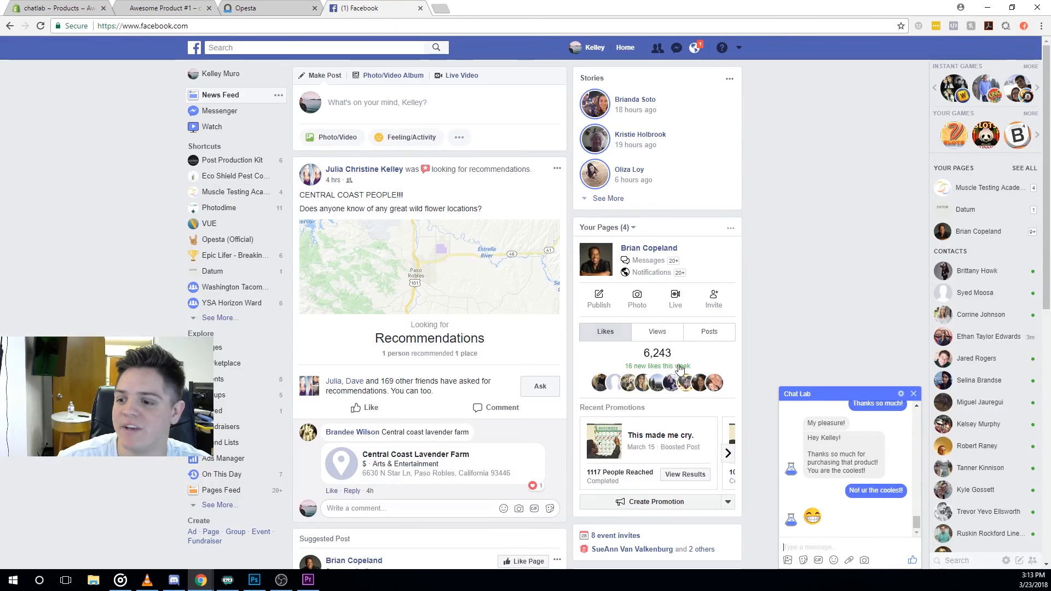
left_click(164, 7)
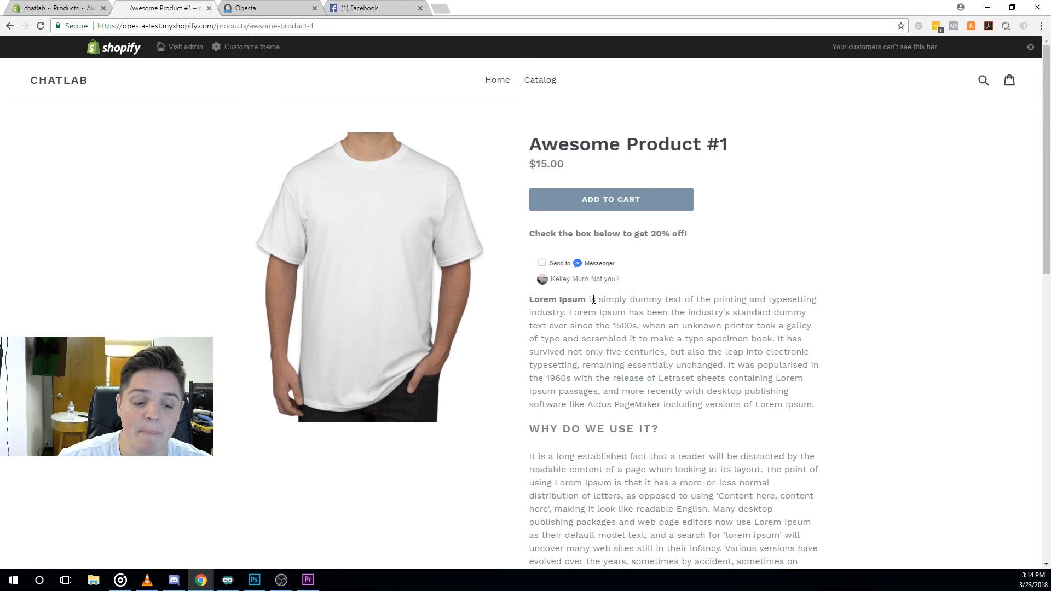
Inspect the Page View (Awesome Product #1) sequence's triggers and Content messages, then return to the campaign.
left_click(247, 8)
left_click(83, 184)
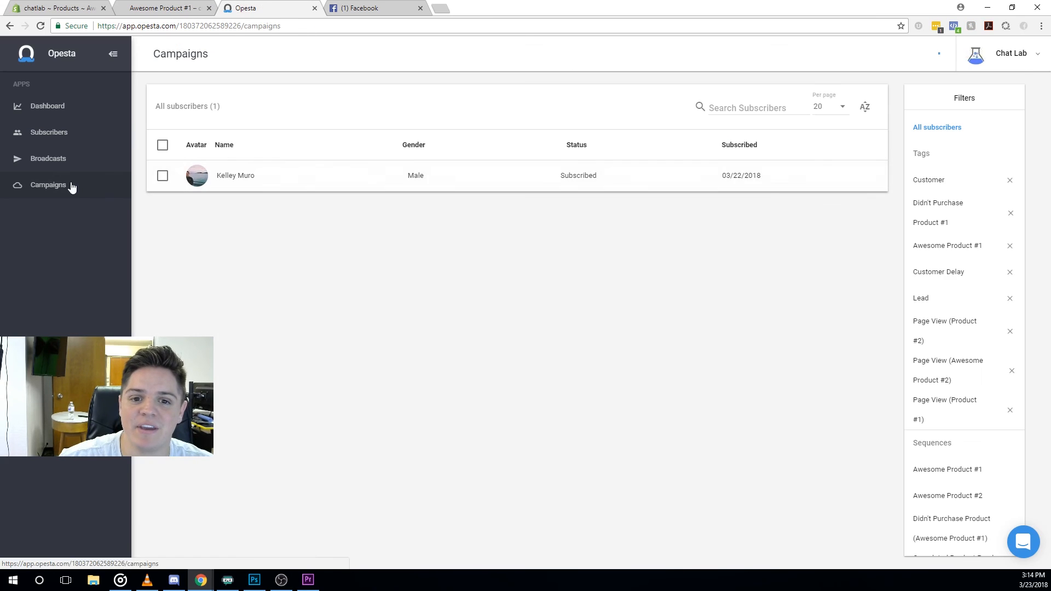
left_click(298, 141)
left_click(274, 249)
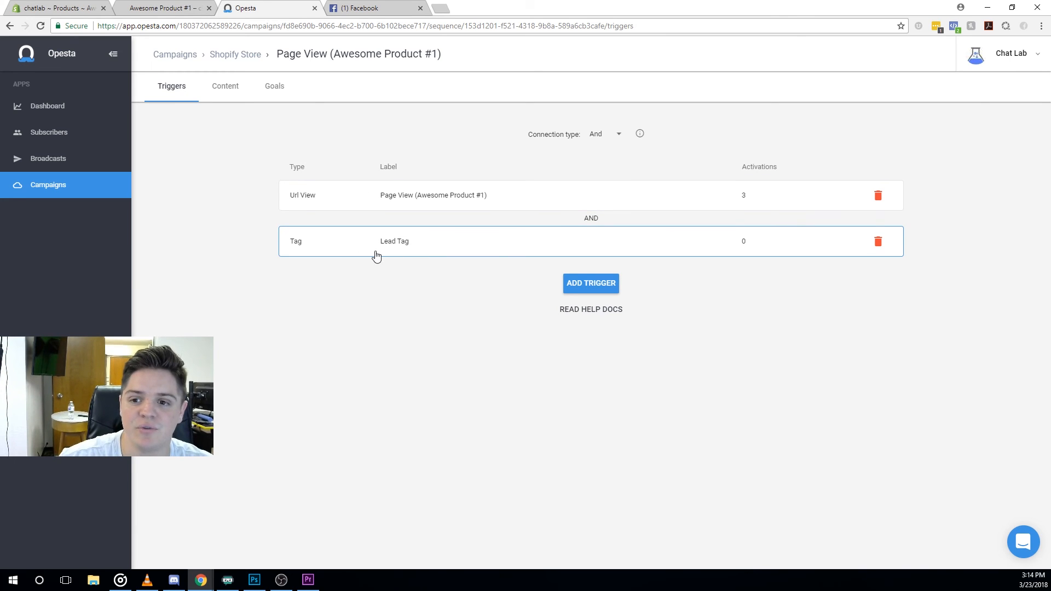
left_click(227, 88)
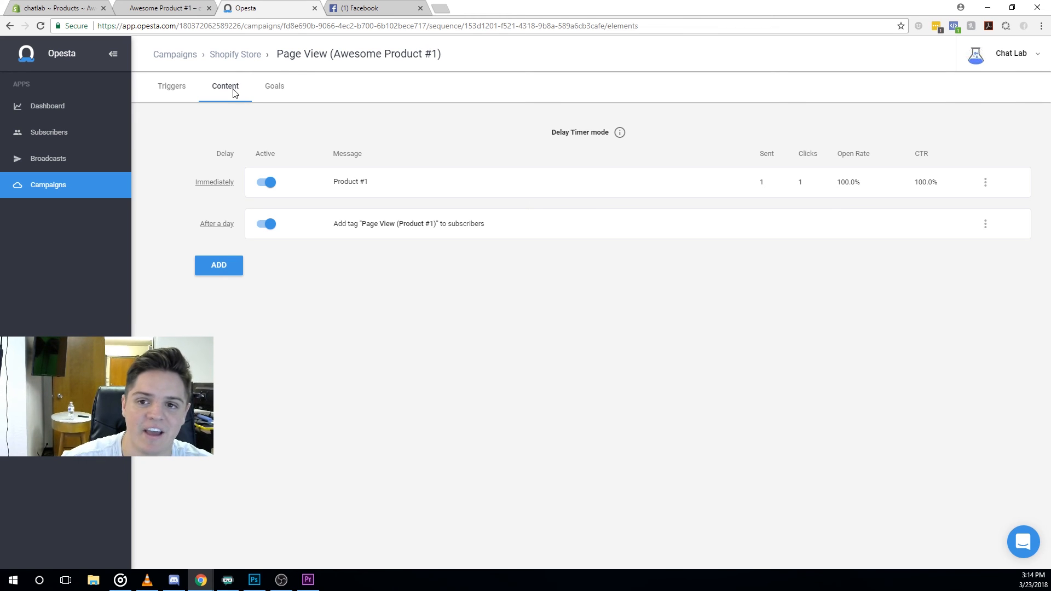
left_click(233, 57)
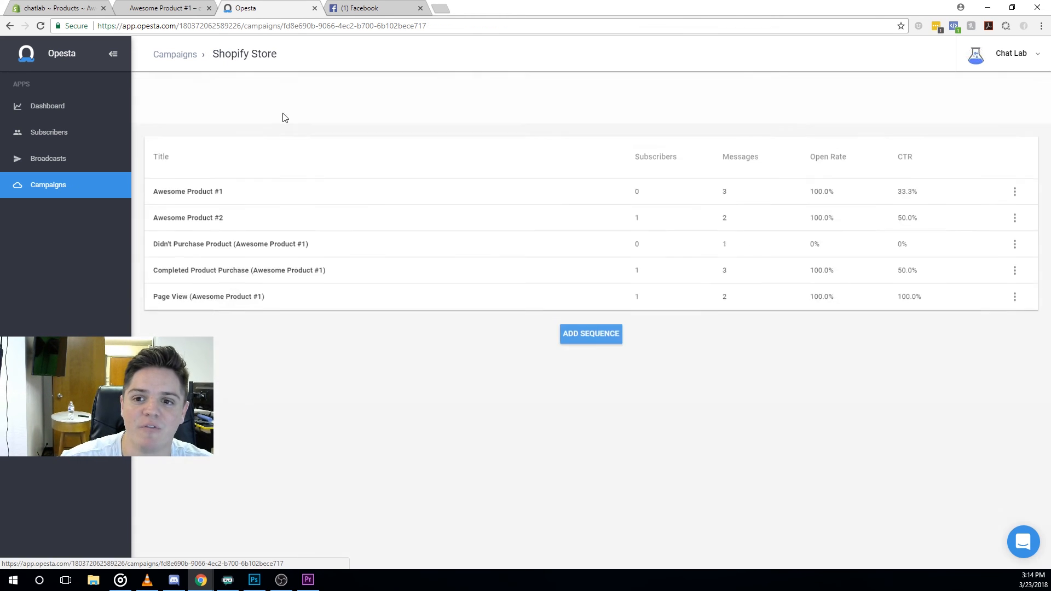